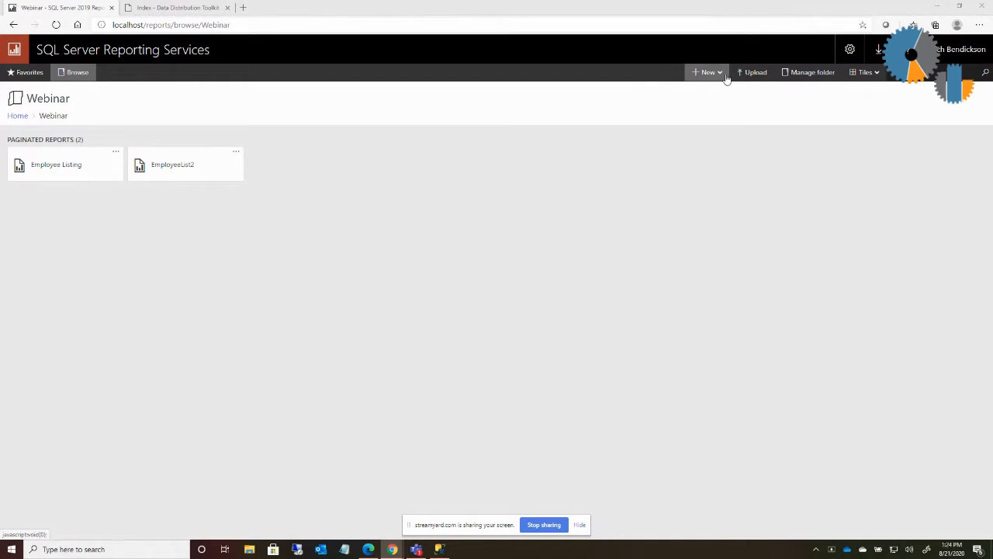
# Create a new paginated report from the Webinar folder in Report Builder and start the Table or Matrix Wizard
pyautogui.click(720, 74)
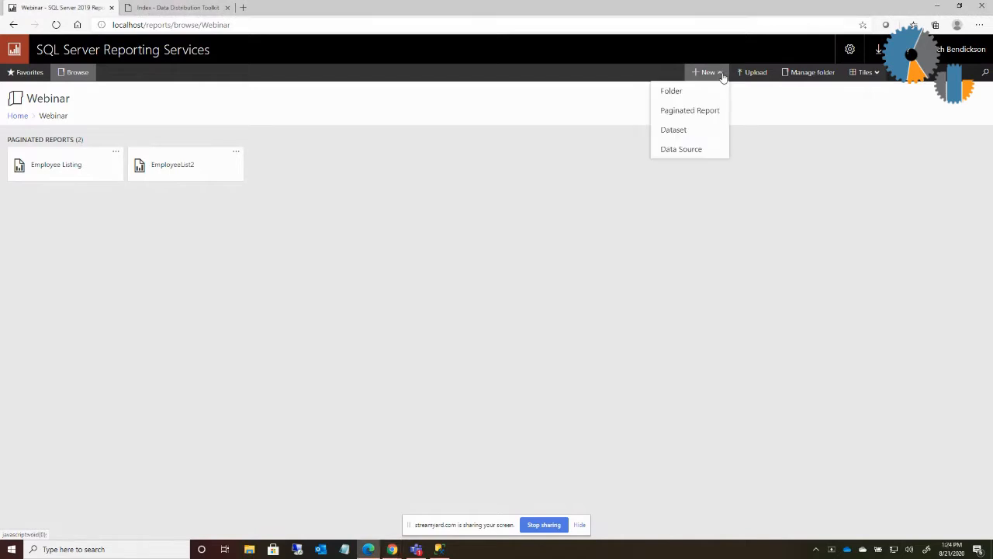
pyautogui.click(686, 112)
pyautogui.click(561, 97)
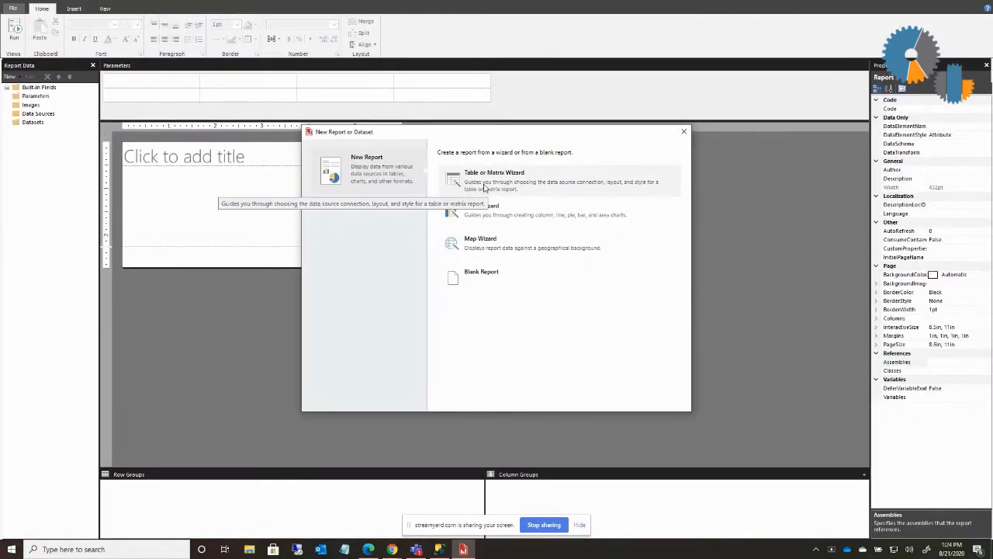
pyautogui.click(485, 187)
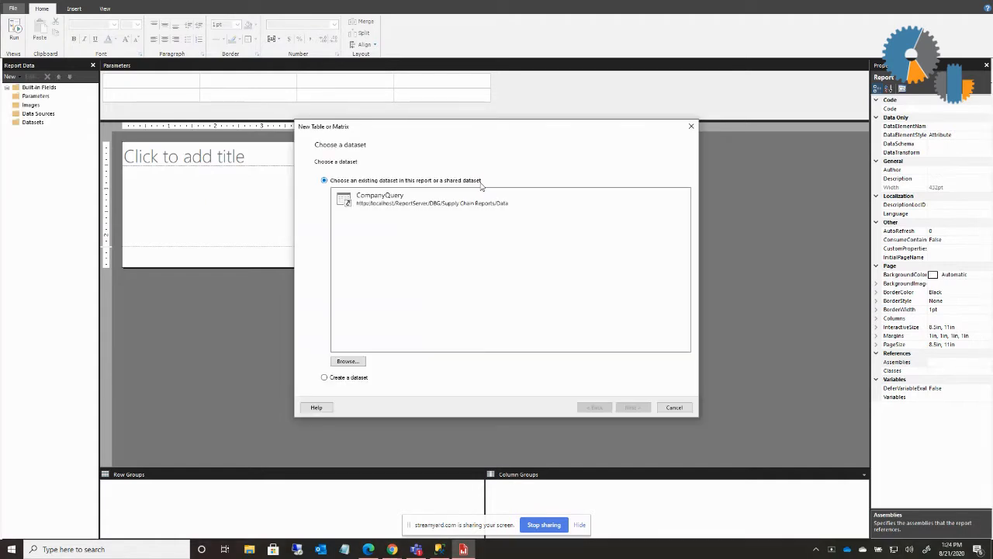
# Choose to create a new dataset for the table, using the DBG_HR data source connection
pyautogui.click(325, 377)
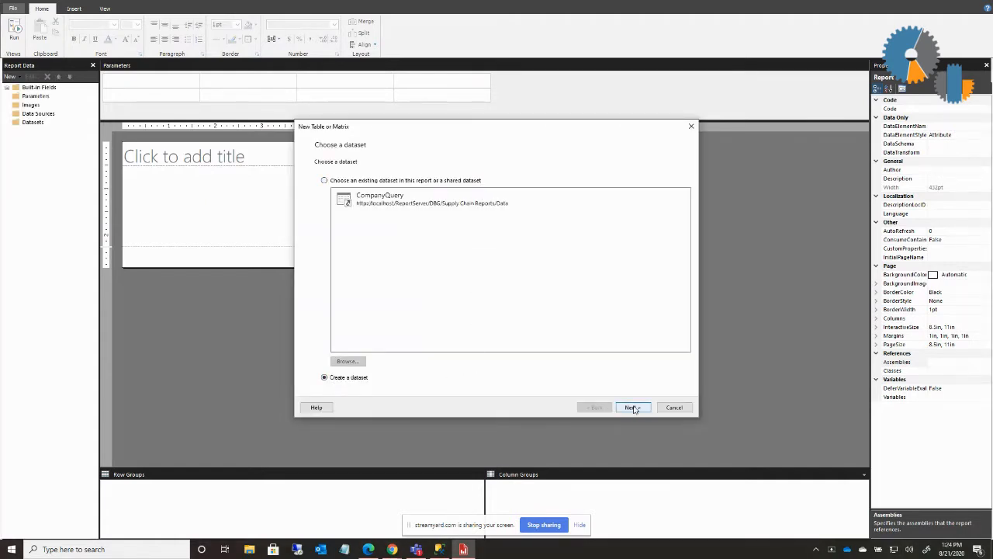
pyautogui.click(632, 407)
pyautogui.click(419, 286)
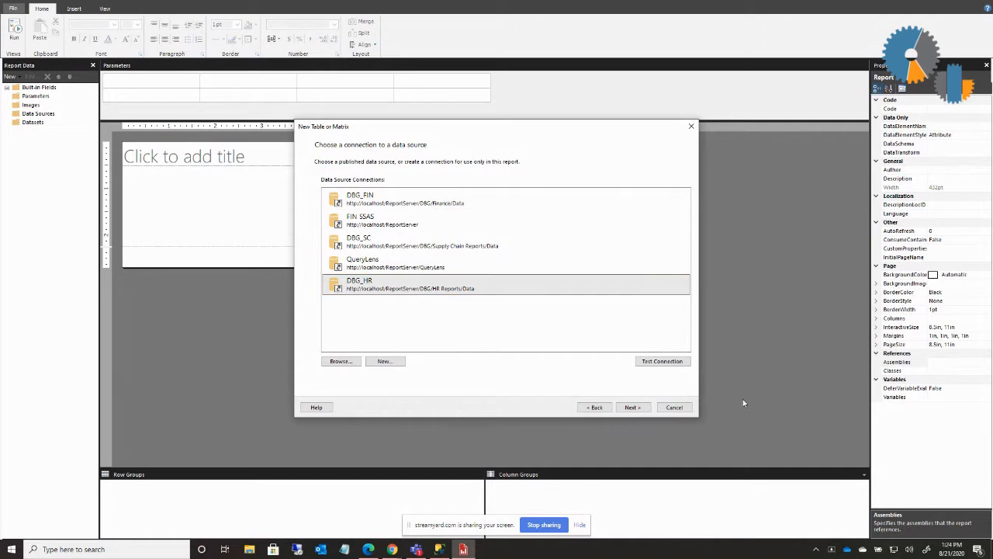
pyautogui.click(633, 408)
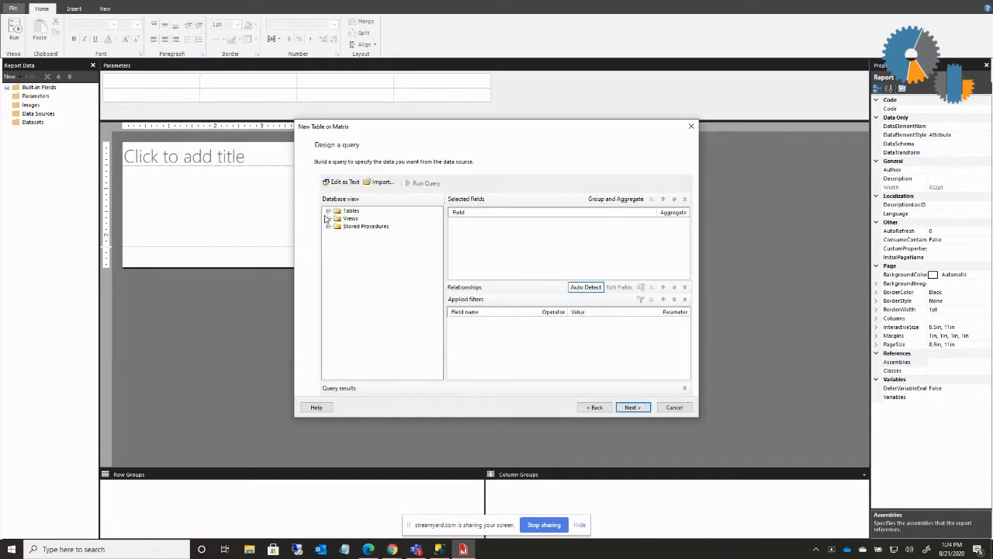
# Add the EMPLOYEE, FIRST_NAME, LAST_NAME and DEPARTMENT fields of the COMPLETE_EMPLOYEE_MASTER table to the query
pyautogui.click(328, 211)
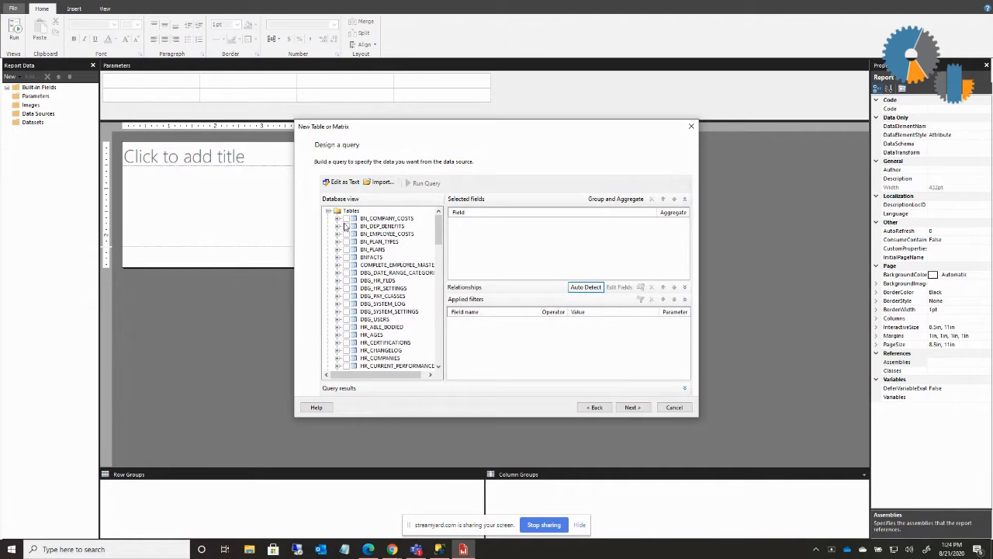
pyautogui.click(338, 265)
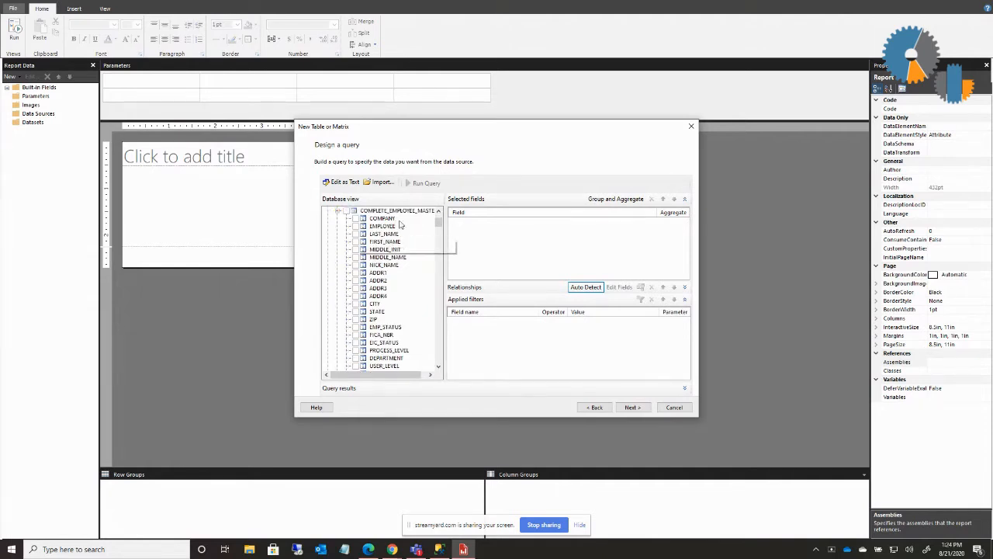
pyautogui.click(356, 225)
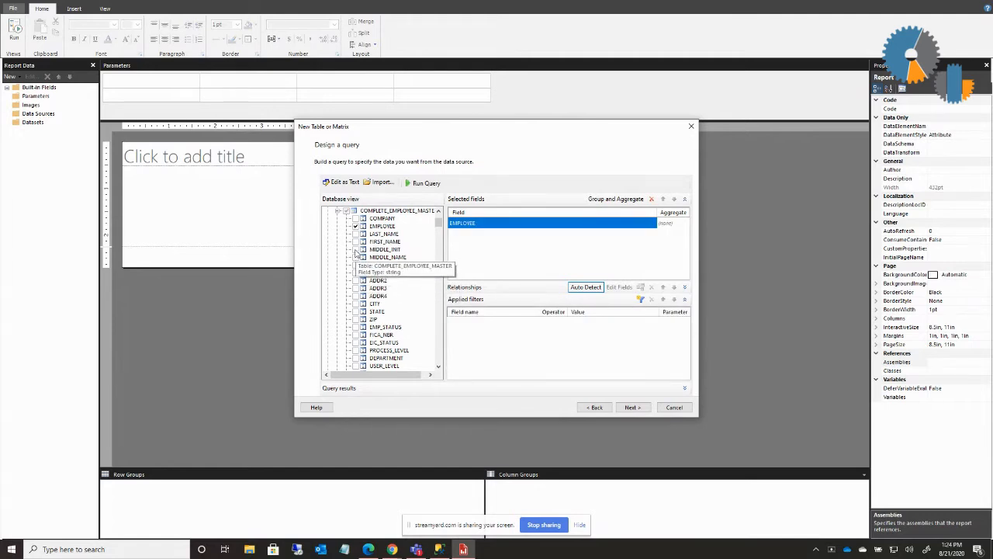
pyautogui.click(355, 242)
pyautogui.click(355, 233)
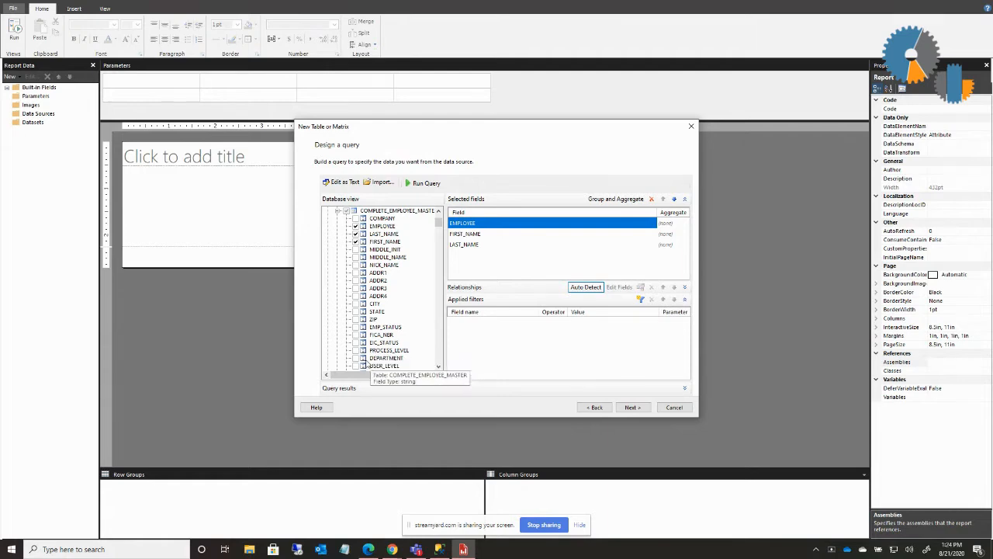
pyautogui.click(355, 358)
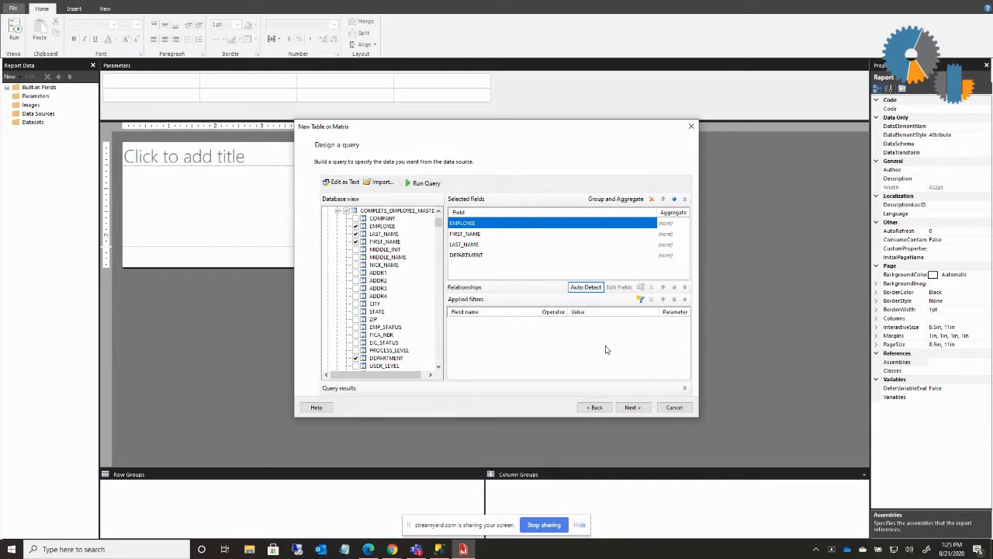
# Add a query filter on EMPLOYEE with the operator "is any of", make it a parameter and continue to field arrangement
pyautogui.click(640, 300)
pyautogui.click(544, 321)
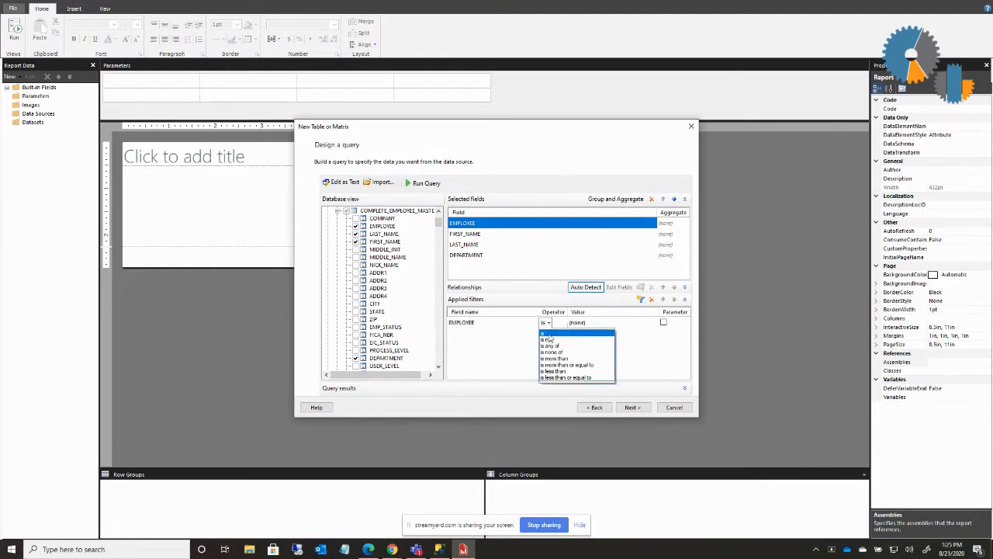
pyautogui.click(559, 346)
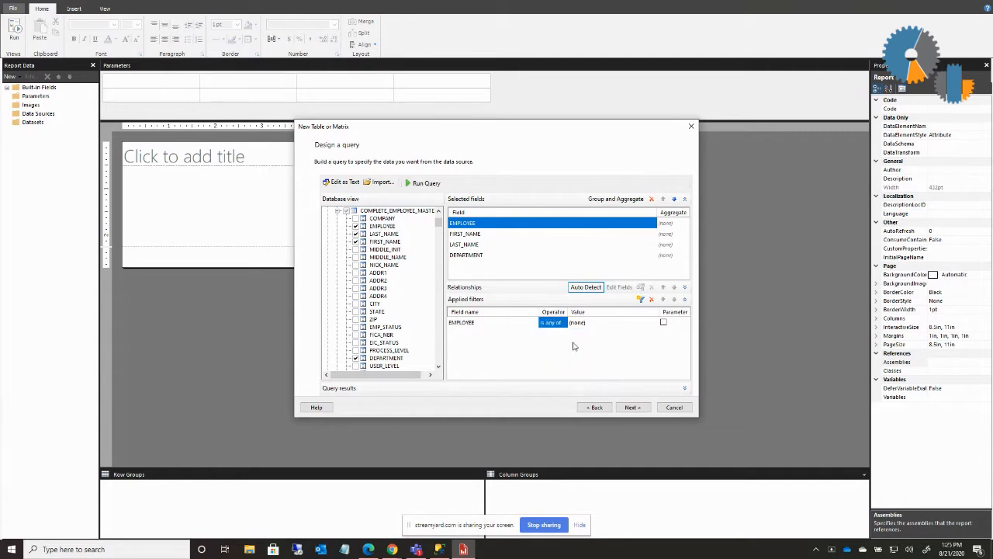
pyautogui.click(663, 323)
pyautogui.click(633, 407)
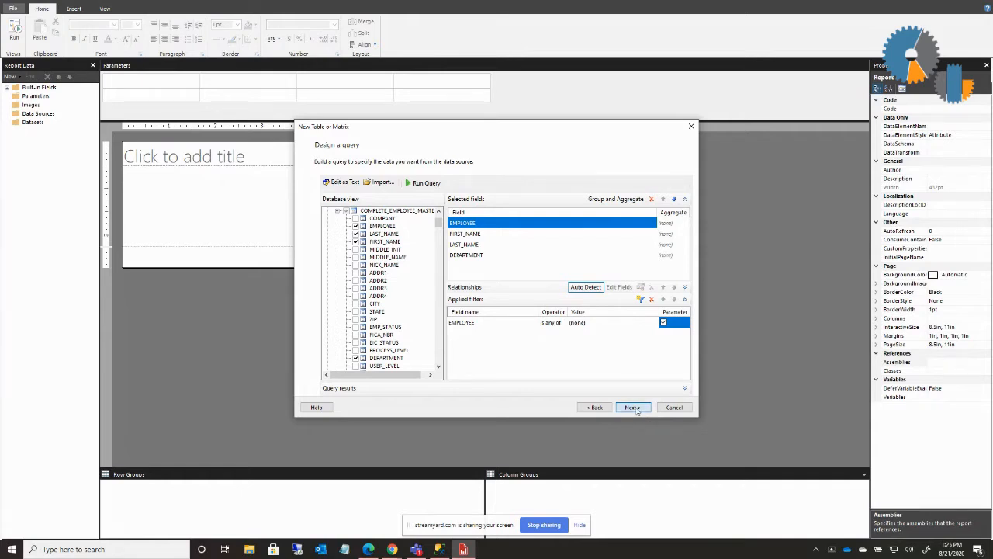
# Place all four available fields in the Values area and remove the Sum aggregate from EMPLOYEE
pyautogui.click(327, 190)
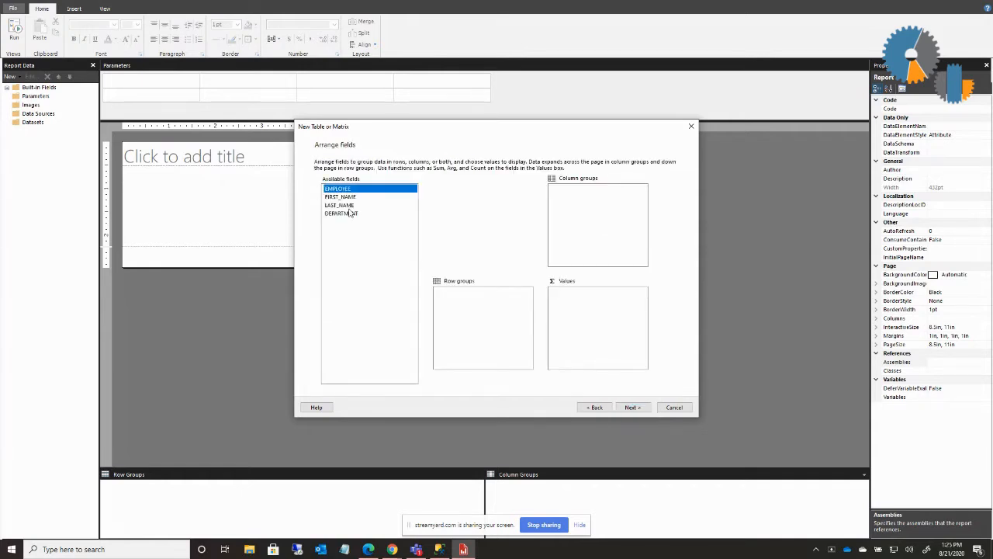
pyautogui.keyDown('shift'); pyautogui.click(352, 214); pyautogui.keyUp('shift')
pyautogui.moveTo(351, 214); pyautogui.dragTo(576, 310)
pyautogui.click(577, 292)
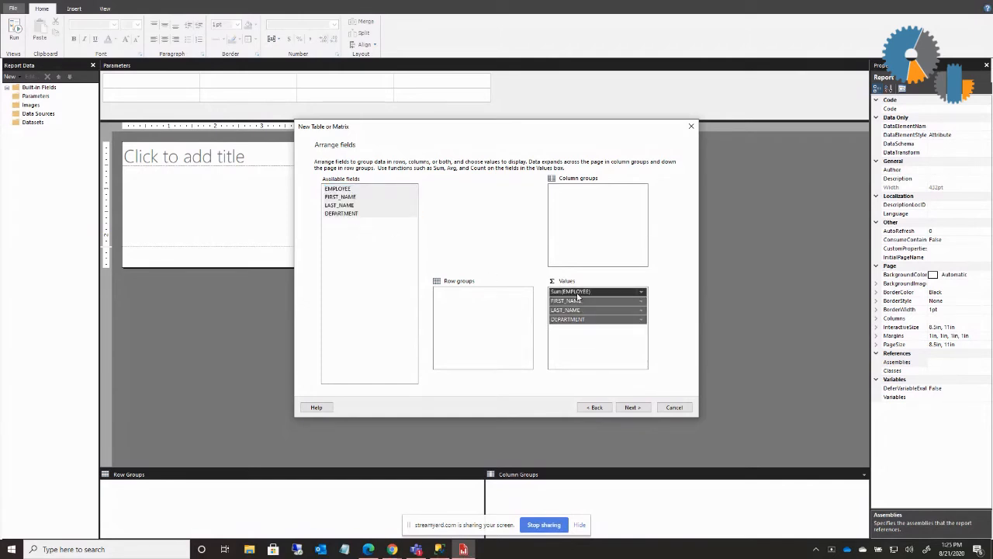
pyautogui.click(642, 292)
pyautogui.click(656, 297)
# Finish the table wizard with the default layout and return to the report design in Report Builder
pyautogui.click(633, 407)
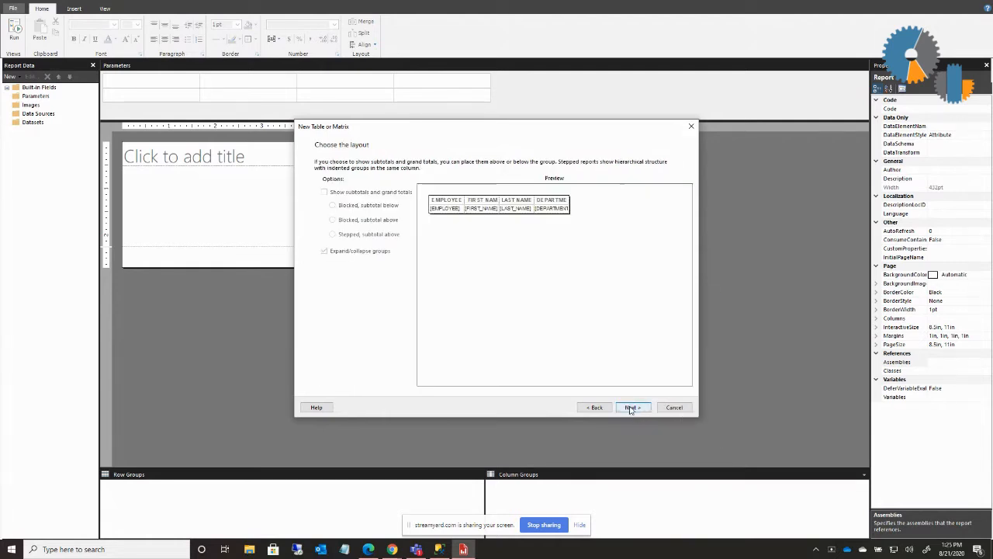
pyautogui.click(632, 408)
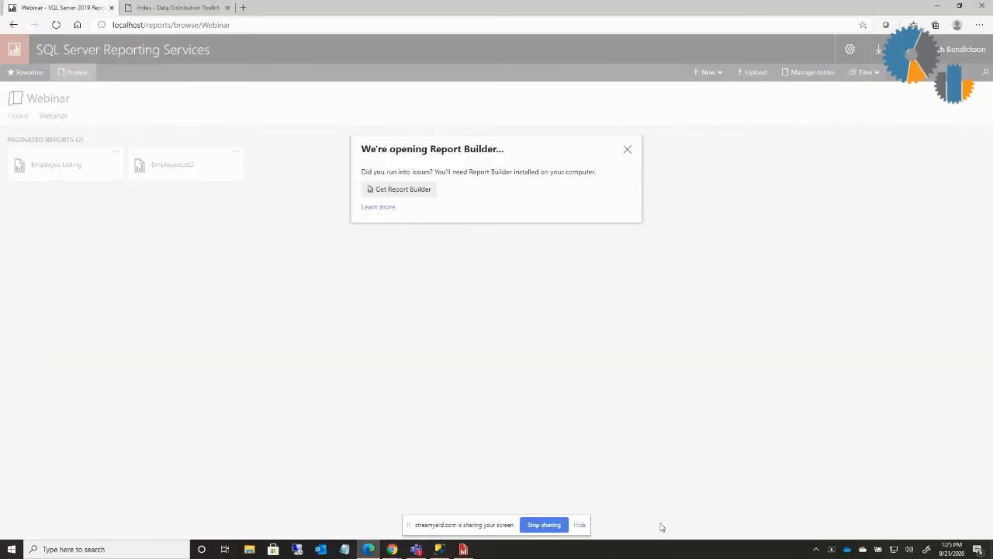
pyautogui.click(464, 549)
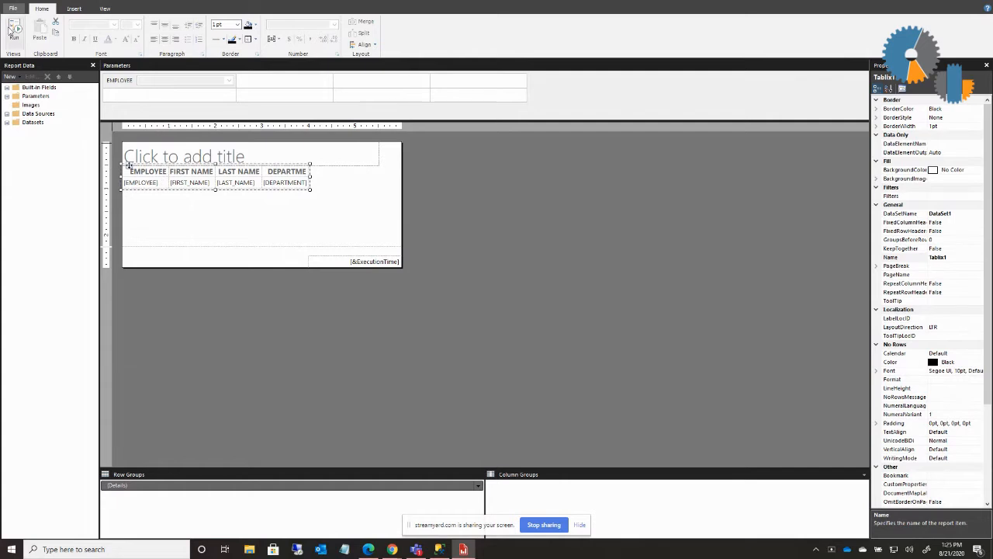
# Preview the report for employees 1, 2, 3, 4 and 5, and return to the design view
pyautogui.click(14, 31)
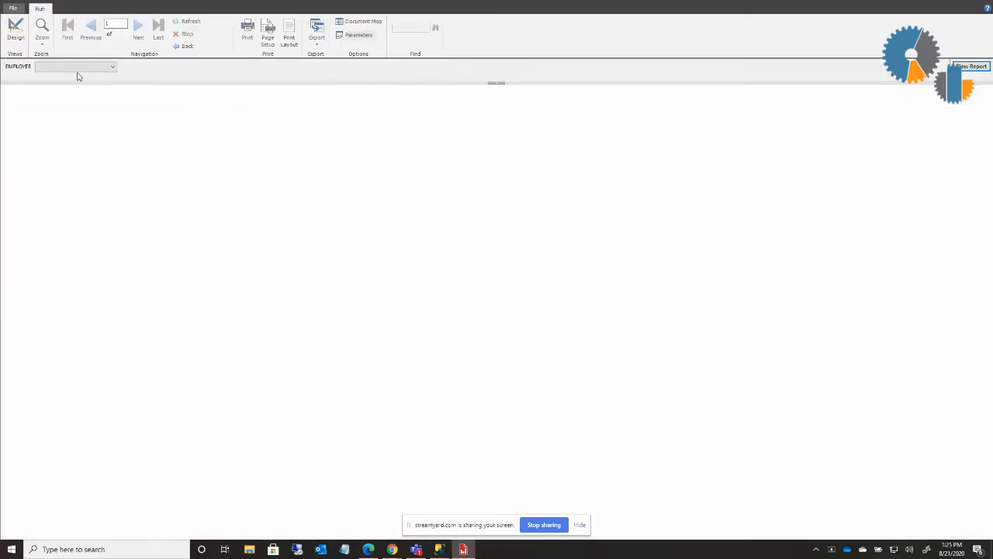
pyautogui.click(76, 68)
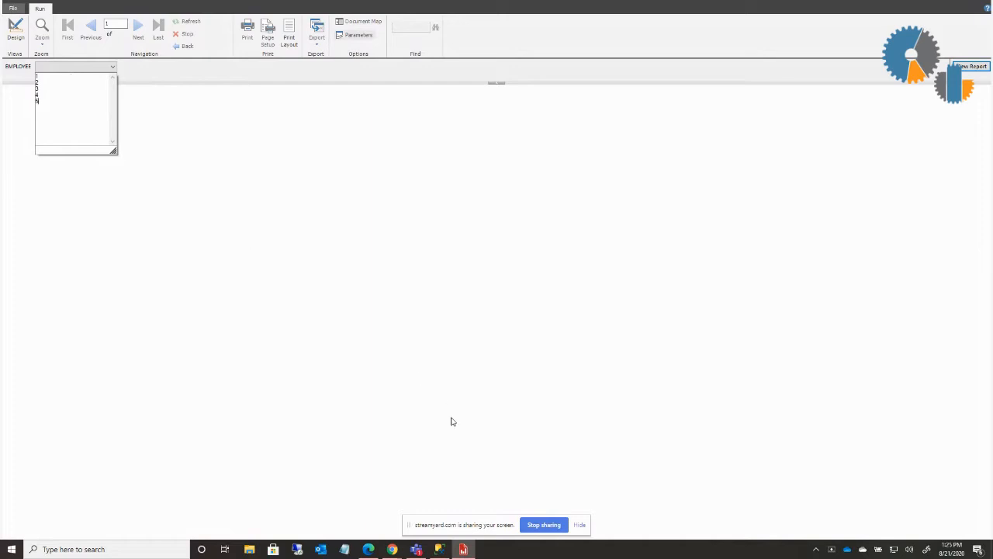
pyautogui.click(968, 67)
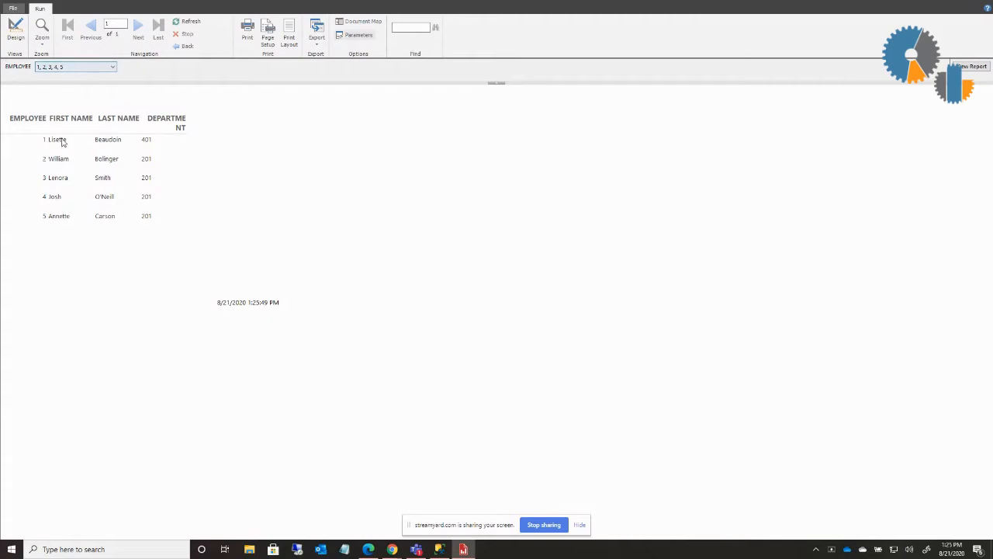
pyautogui.click(15, 31)
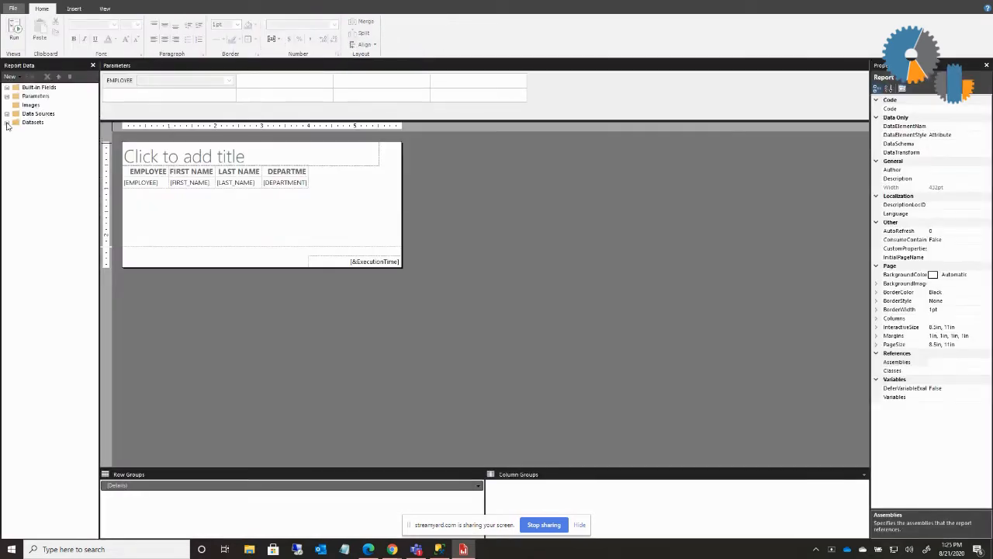
# Add a dataset named LISTOFEMPLOYEES, embedded in the report and based on the DBG_HR data source
pyautogui.click(7, 123)
pyautogui.click(7, 96)
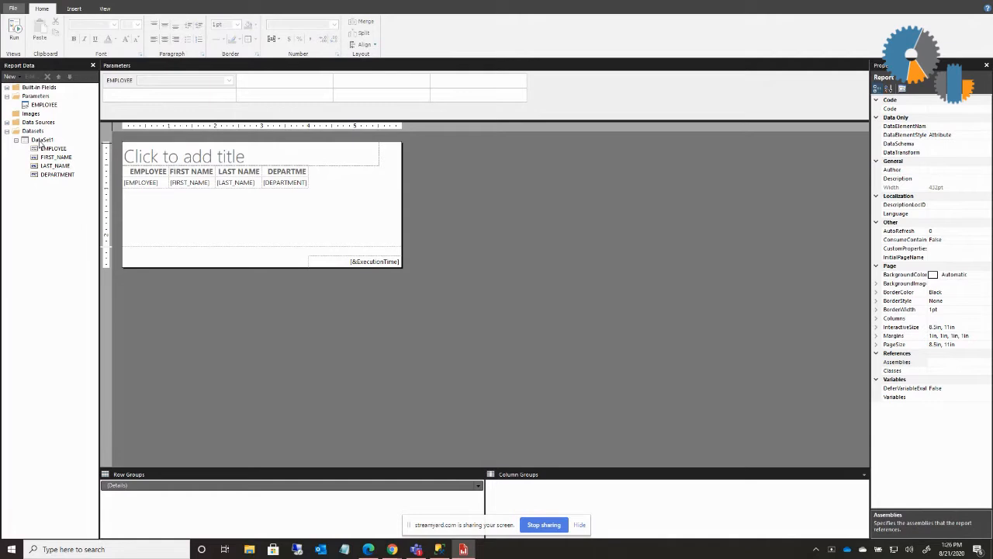
pyautogui.click(32, 133)
pyautogui.rightClick(32, 133)
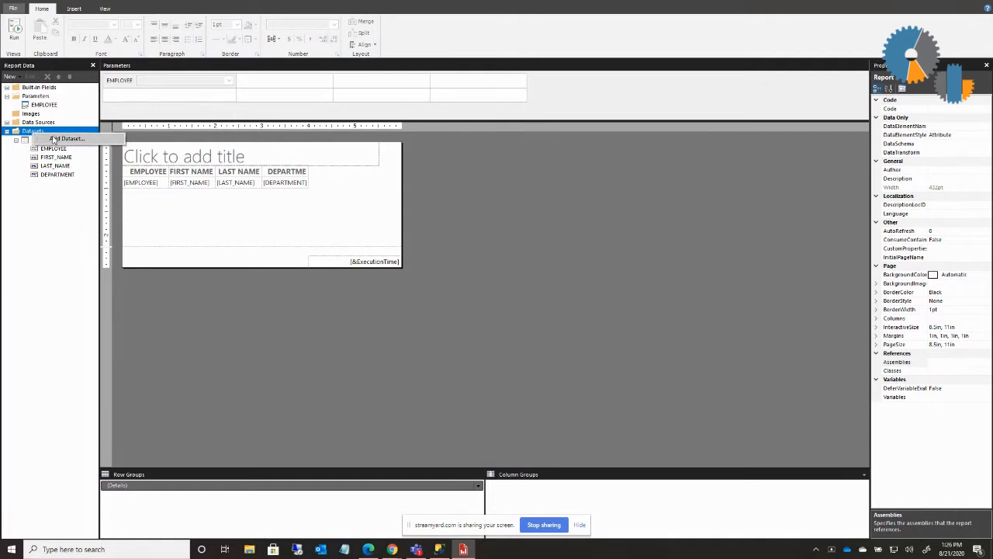
pyautogui.click(54, 139)
pyautogui.doubleClick(458, 176)
pyautogui.write('l')
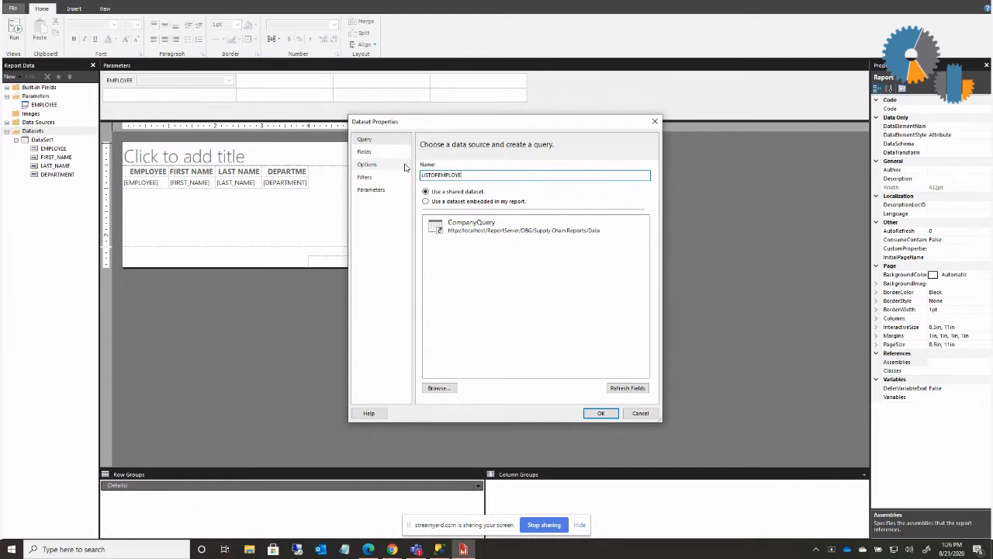
pyautogui.click(425, 201)
pyautogui.click(467, 230)
pyautogui.click(466, 239)
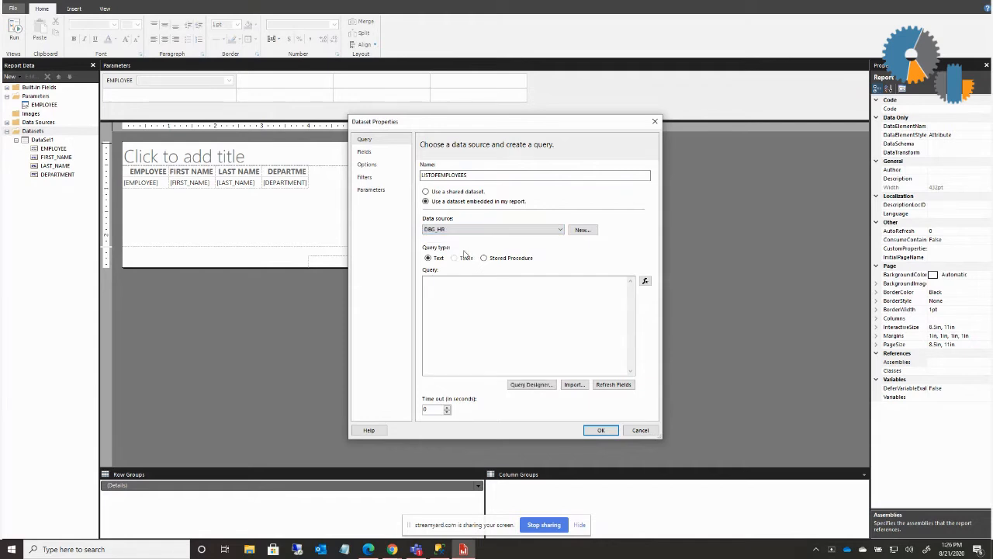
# Enter the dataset query "select distinct EMPLOYEE from COMPLETE_EMPLOYEE_MASTER" and save the dataset
pyautogui.click(448, 283)
pyautogui.write('sel')
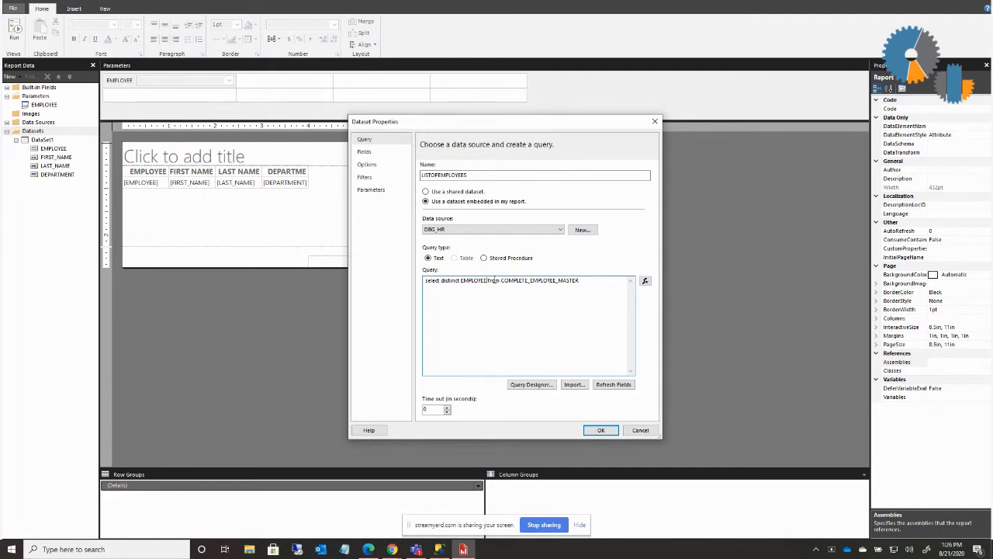
pyautogui.click(608, 435)
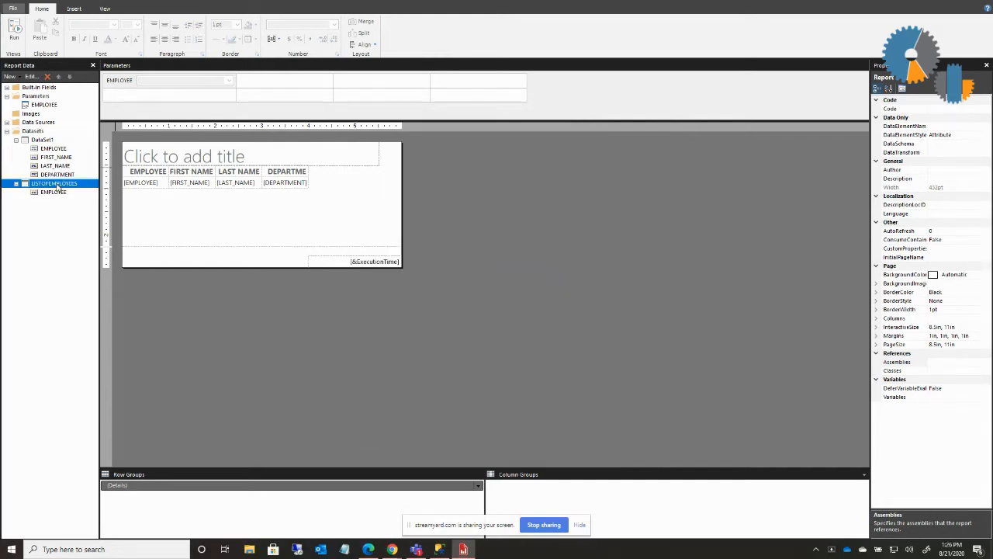
# Set the EMPLOYEE parameter's available values to come from the LISTOFEMPLOYEES query, with EMPLOYEE as value and label field
pyautogui.click(48, 108)
pyautogui.rightClick(48, 108)
pyautogui.click(86, 127)
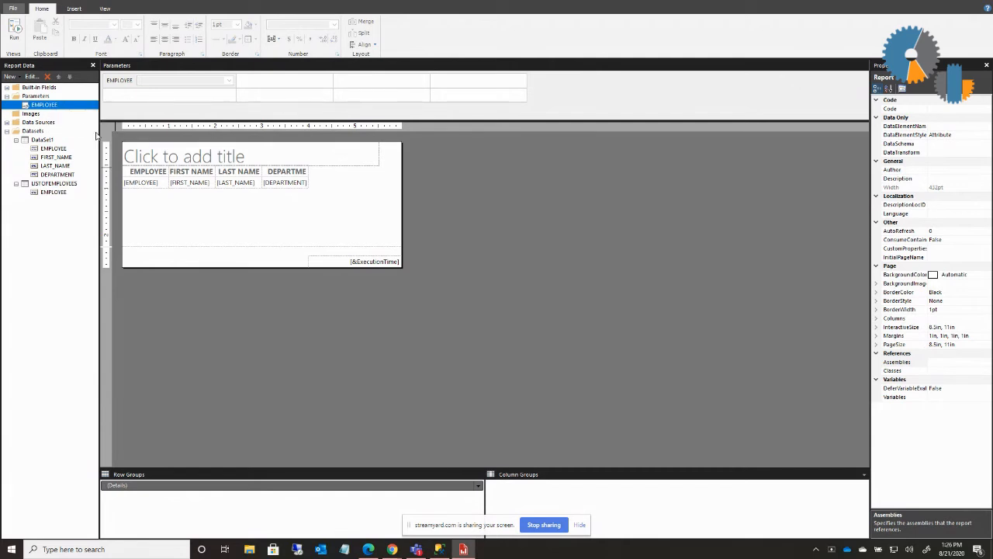
pyautogui.click(405, 191)
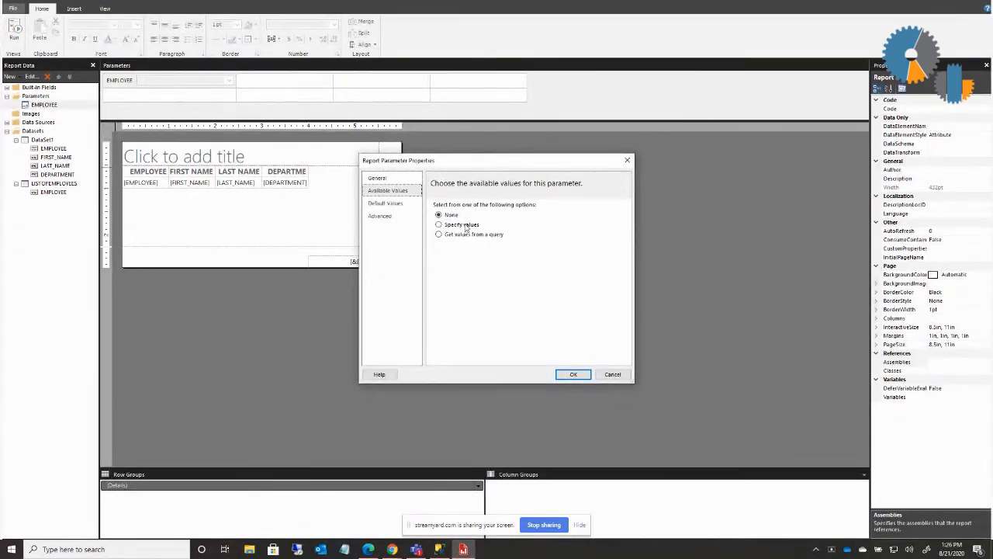
pyautogui.click(467, 234)
pyautogui.click(461, 265)
pyautogui.click(461, 281)
pyautogui.click(461, 288)
pyautogui.click(461, 296)
pyautogui.click(459, 312)
pyautogui.click(458, 321)
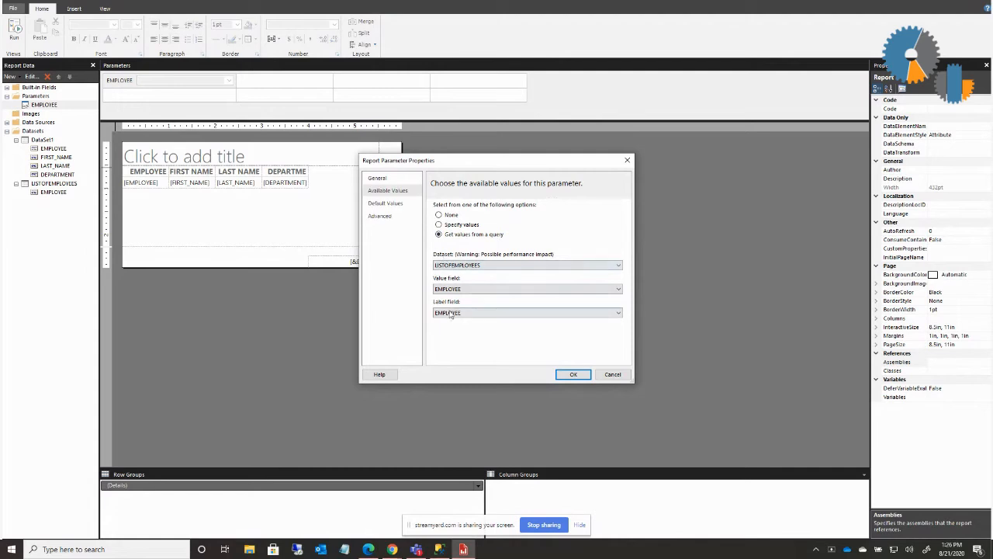
# Set the EMPLOYEE parameter's default values to come from the LISTOFEMPLOYEES query with EMPLOYEE as value field, and apply the properties
pyautogui.click(405, 204)
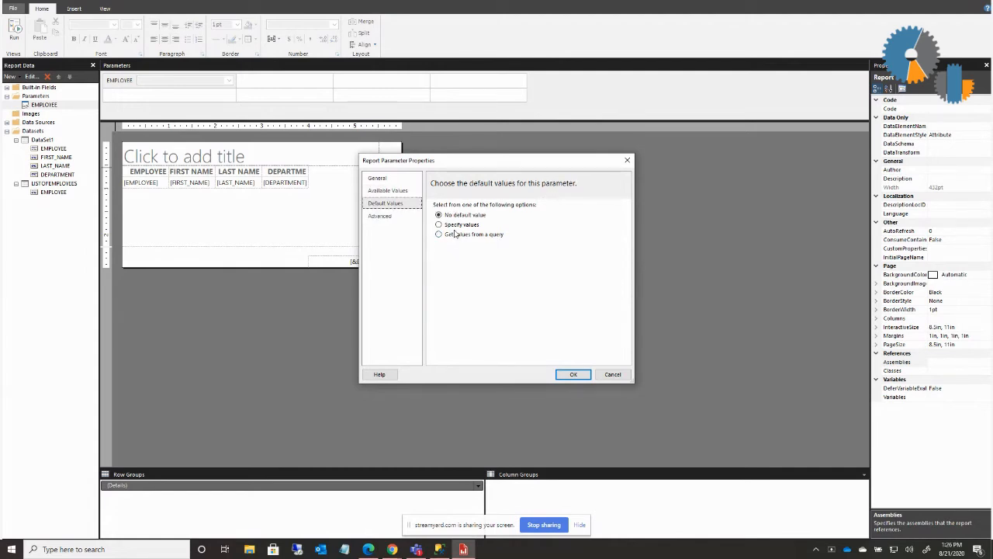
pyautogui.click(458, 233)
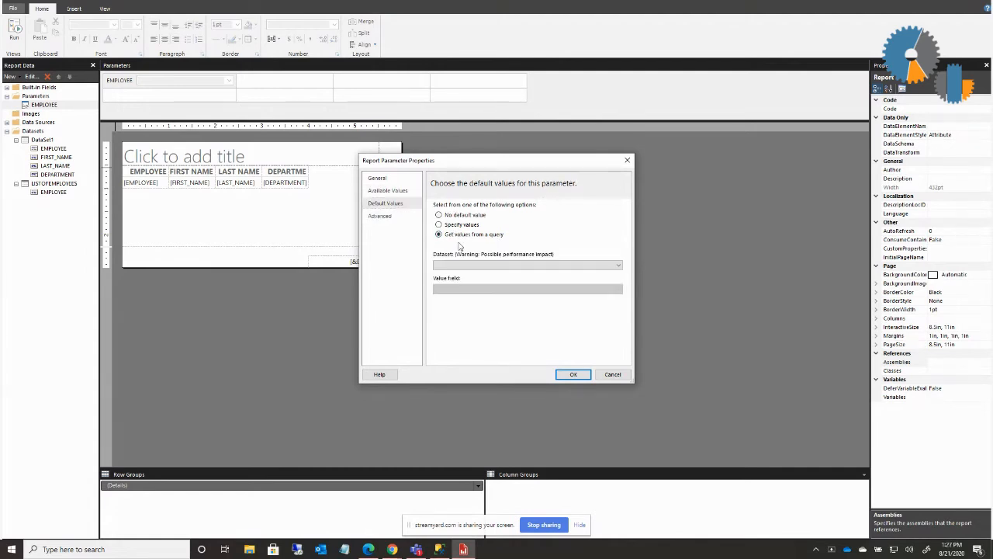
pyautogui.click(458, 265)
pyautogui.click(458, 279)
pyautogui.click(459, 289)
pyautogui.click(460, 301)
pyautogui.click(573, 374)
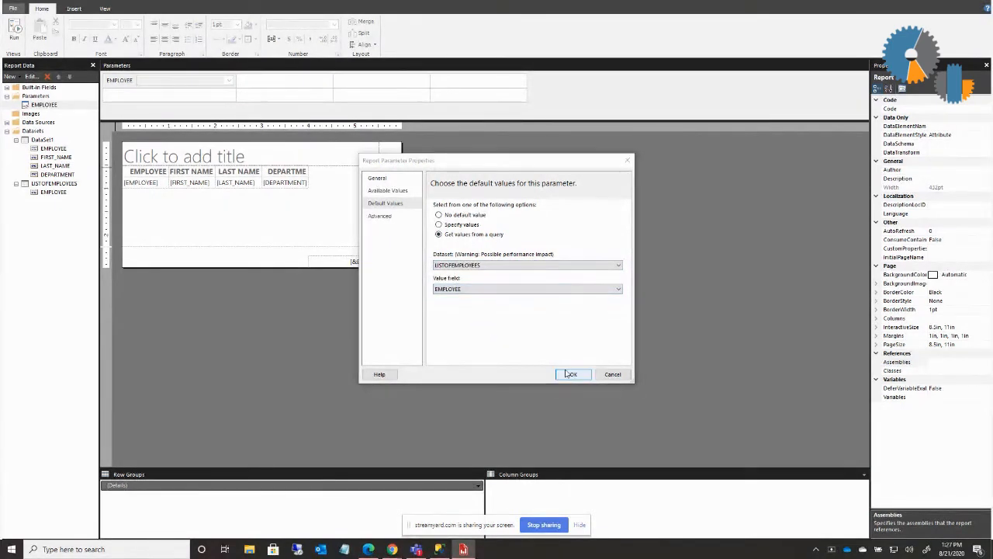
# Run the report and check the list of choices offered by the EMPLOYEE parameter
pyautogui.click(14, 31)
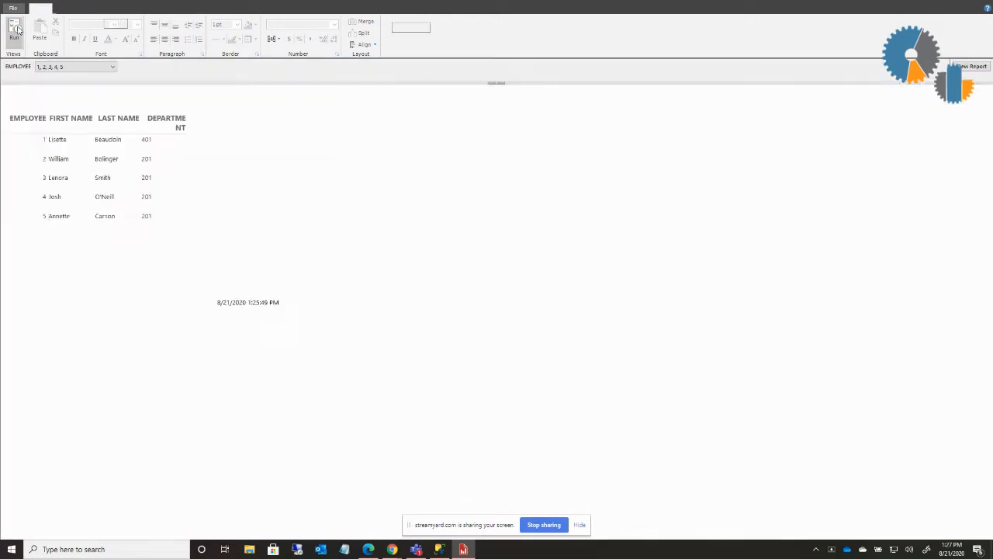
pyautogui.click(112, 68)
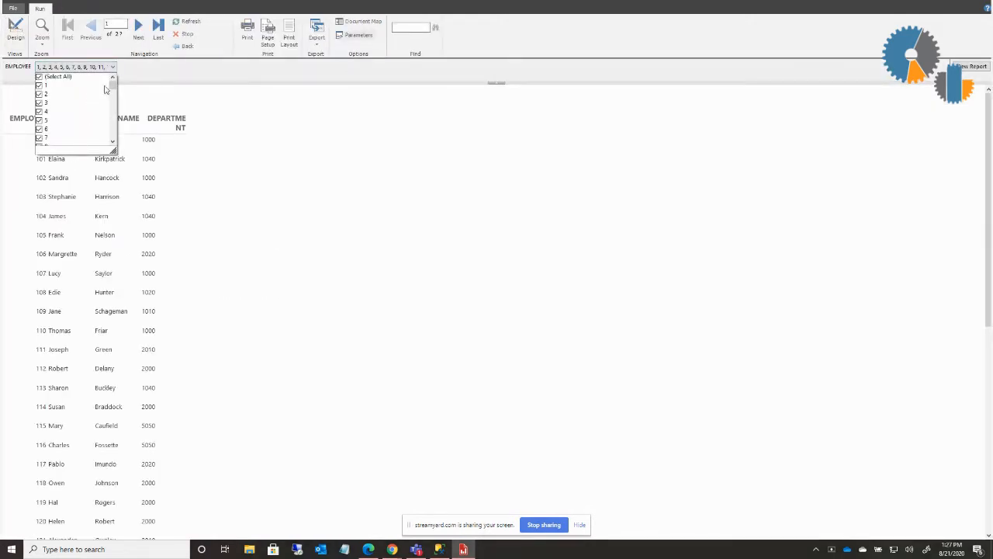
pyautogui.click(150, 74)
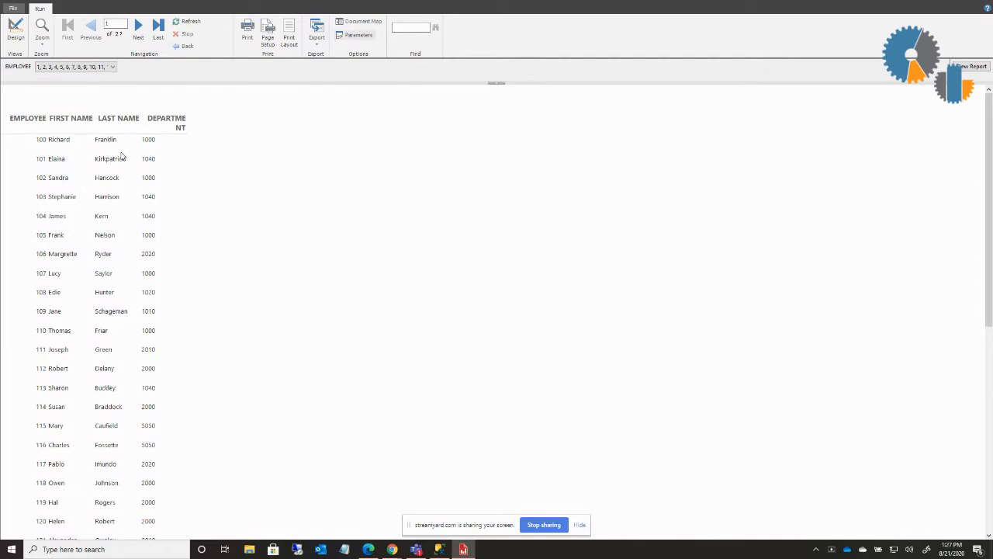
# Save the report as EmployeeList3 in the report server's Webinar folder
pyautogui.click(16, 8)
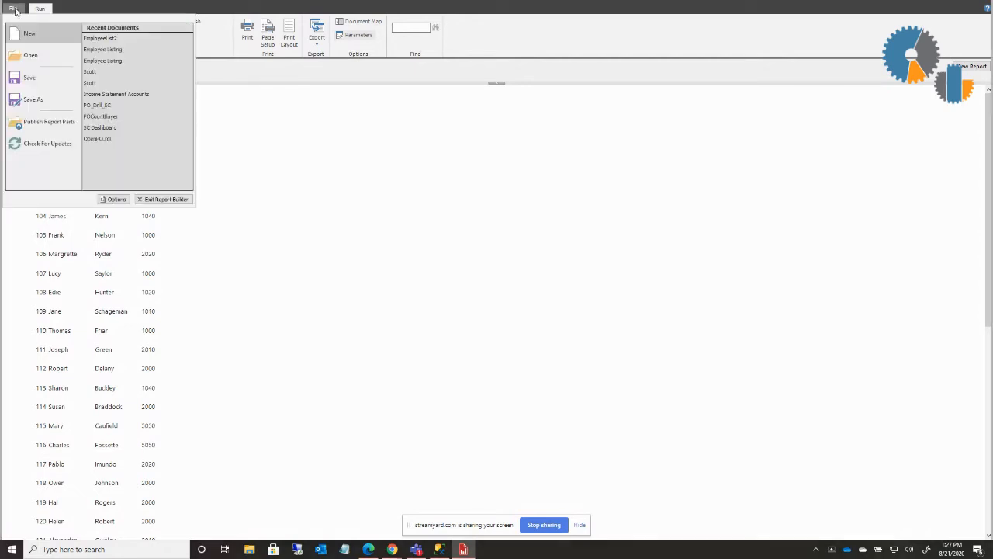
pyautogui.click(31, 103)
pyautogui.doubleClick(413, 217)
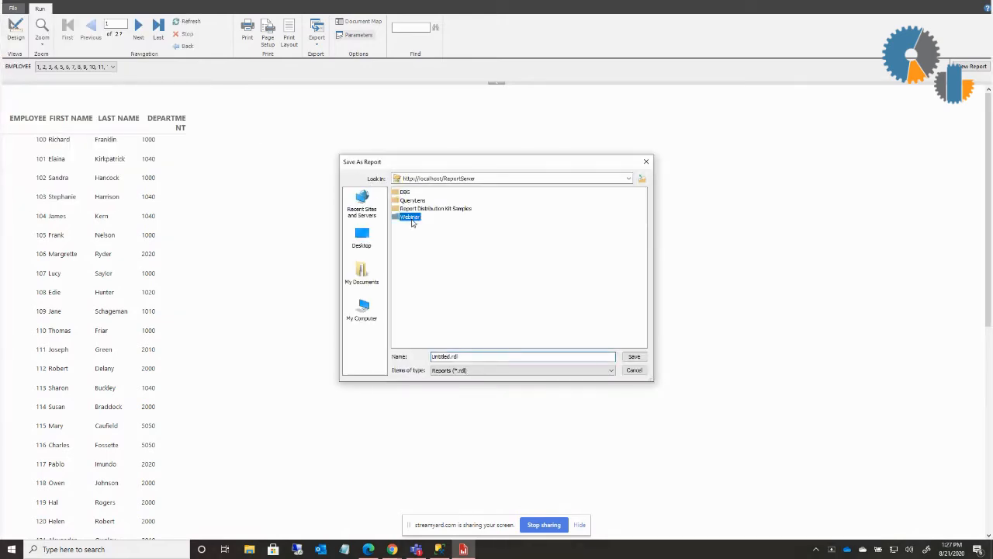
pyautogui.click(448, 356)
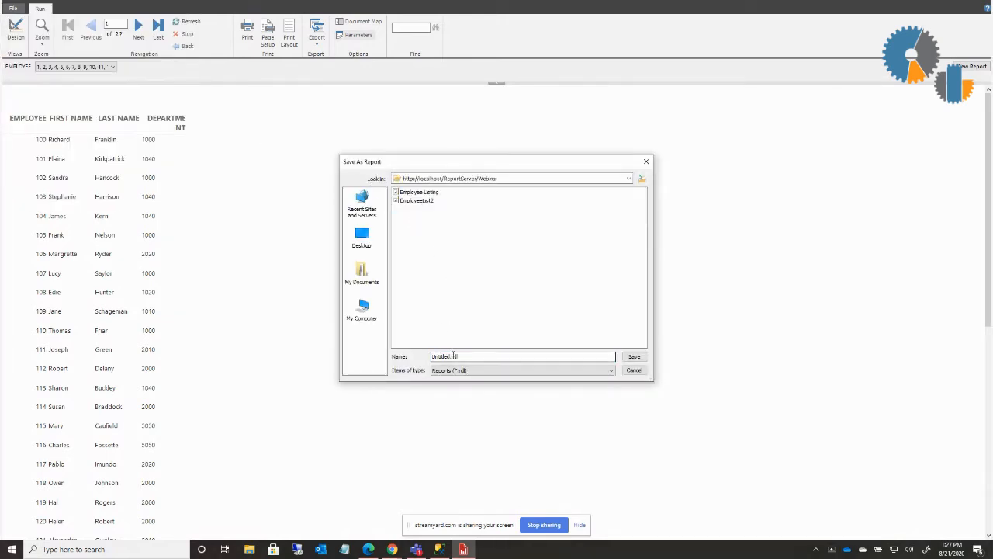
pyautogui.moveTo(454, 355); pyautogui.dragTo(414, 354)
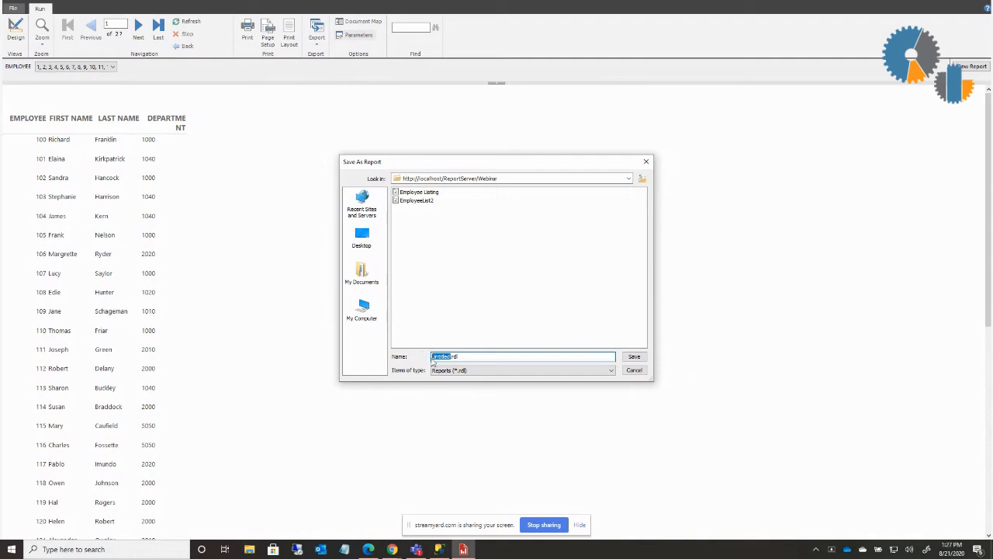
pyautogui.write('EmployeeList3')
pyautogui.click(633, 356)
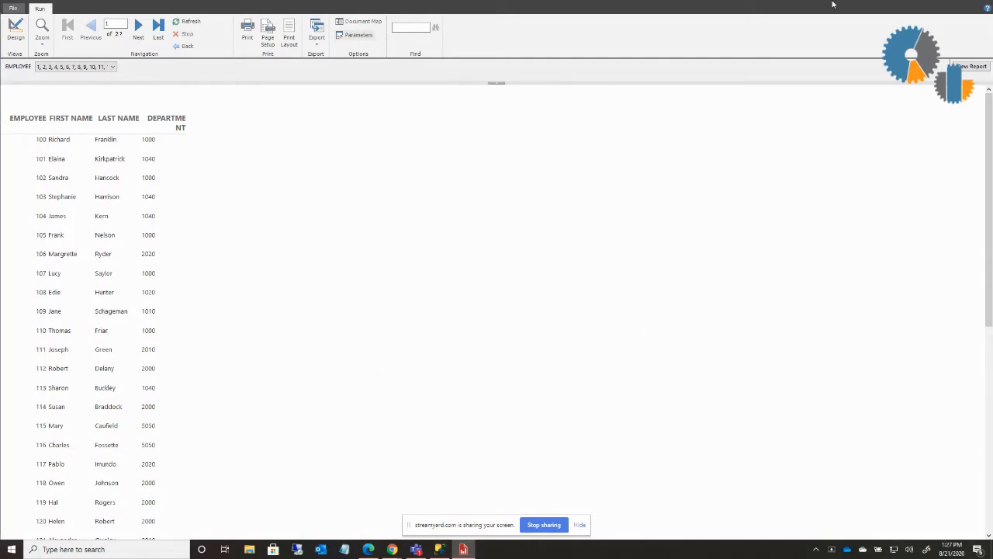
# Exit Report Builder, dismiss the portal's opening notice and reload the Webinar folder in SQL Server Reporting Services
pyautogui.click(14, 8)
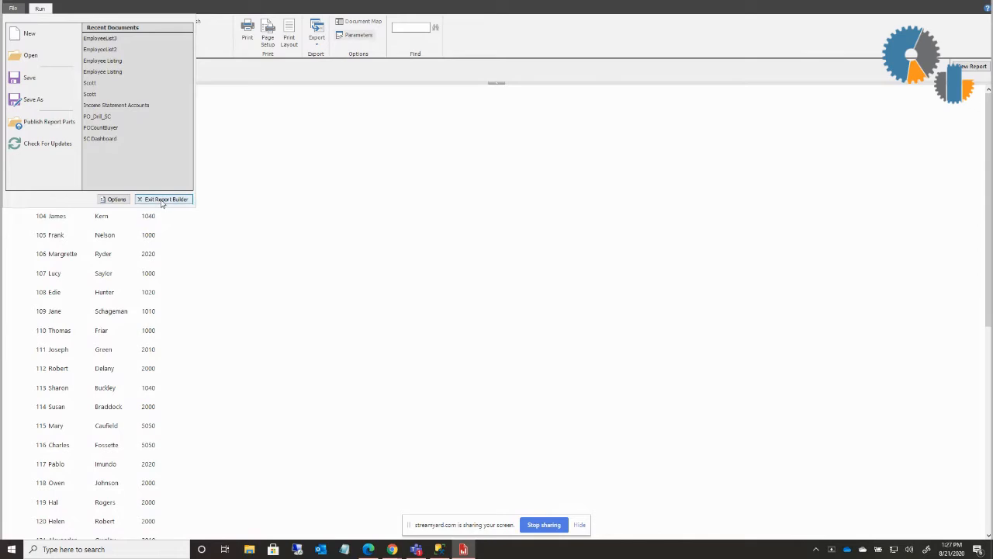
pyautogui.click(161, 204)
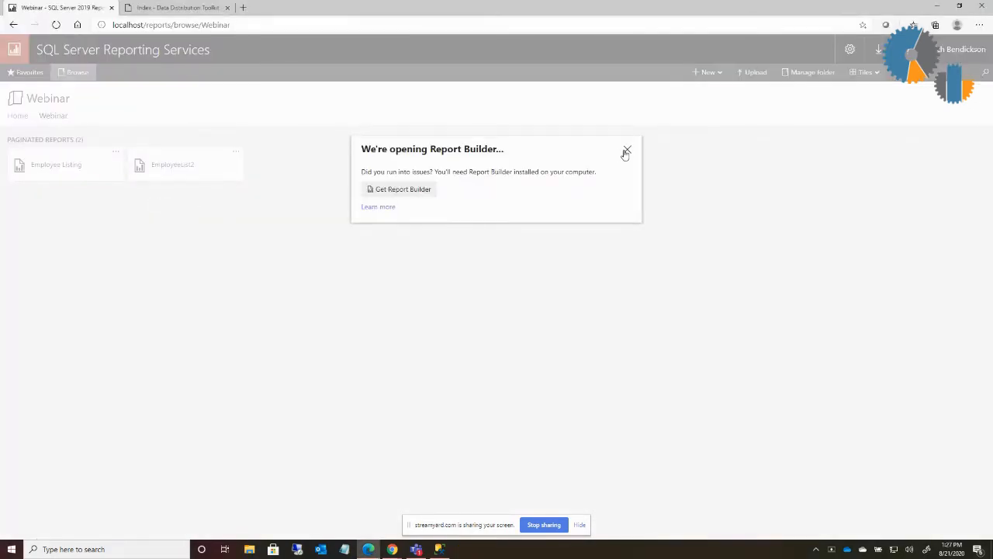
pyautogui.click(626, 151)
pyautogui.click(56, 26)
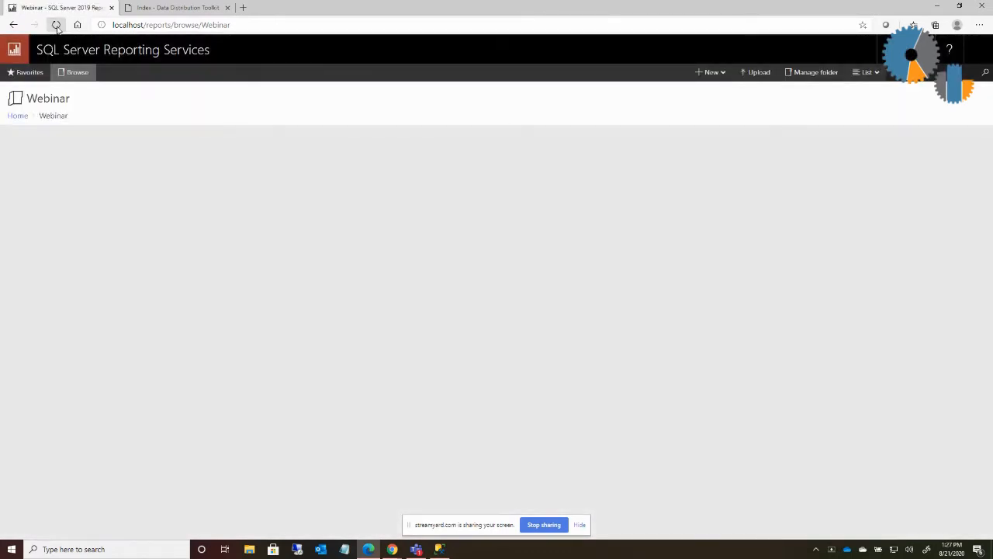
pyautogui.click(56, 25)
# Reopen the Webinar folder from Home, view the EmployeeList3 report and return to the folder
pyautogui.click(17, 115)
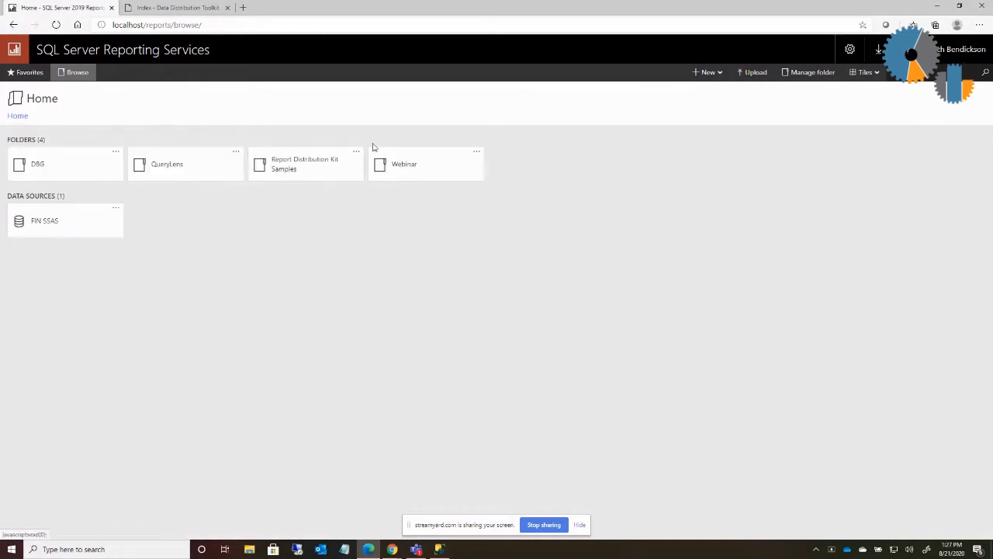
pyautogui.click(447, 177)
pyautogui.click(296, 172)
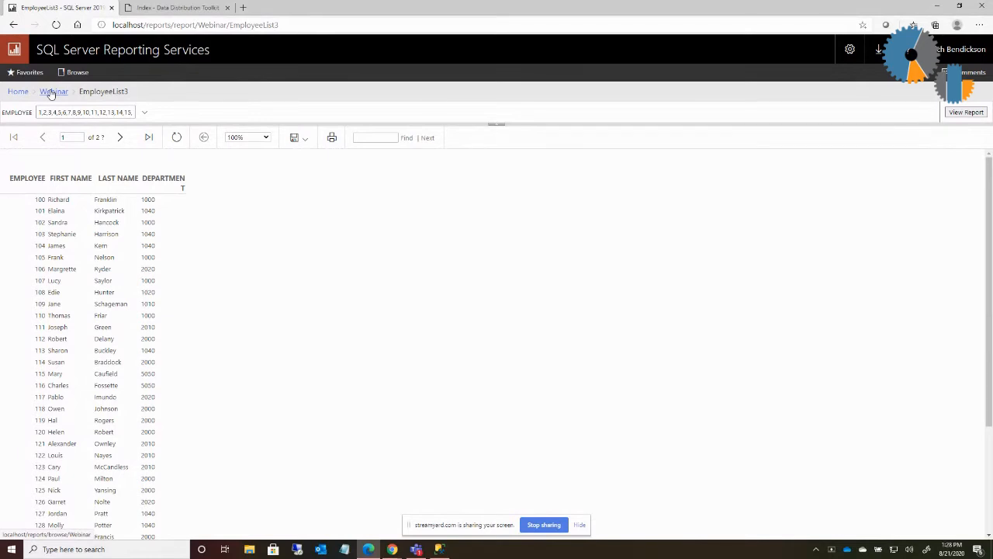
pyautogui.click(51, 93)
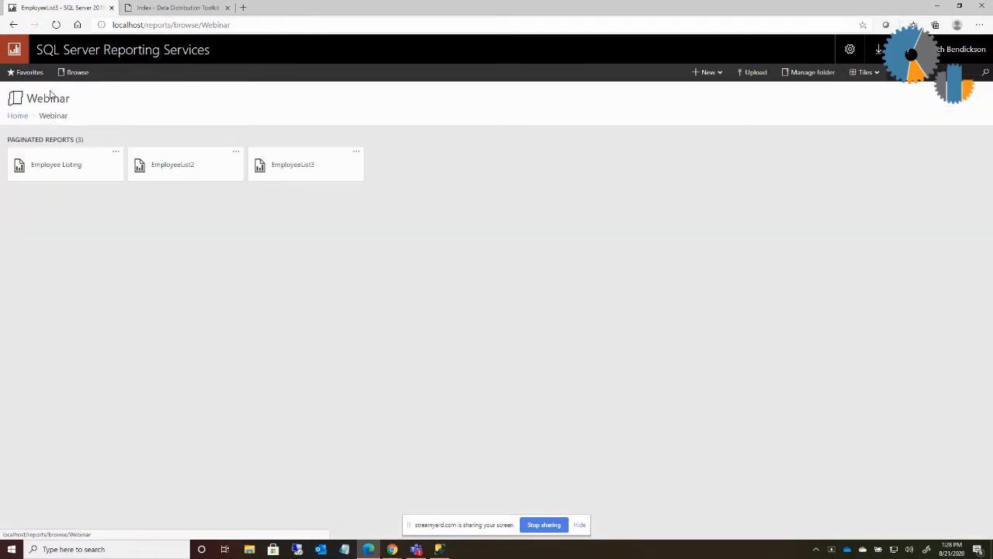
# Switch to the Dashboard Gear Data Distribution Toolkit and view the header and details of the Employee filter
pyautogui.click(181, 8)
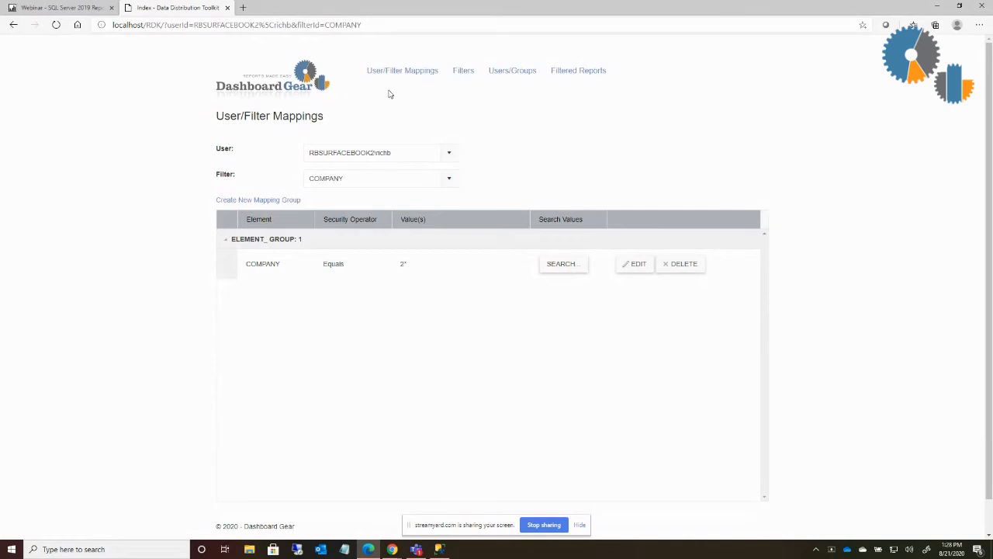
pyautogui.click(459, 72)
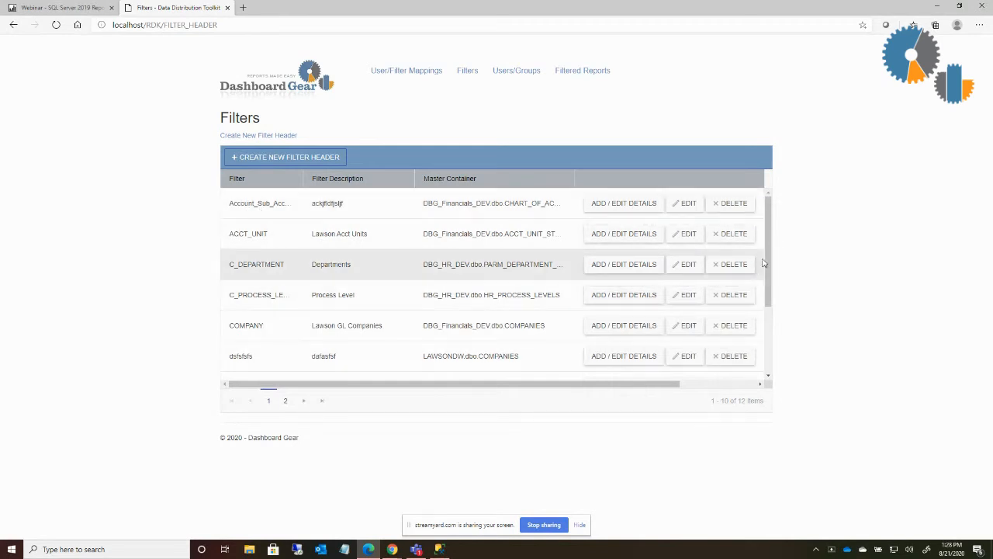
pyautogui.scroll(-1, 770, 258)
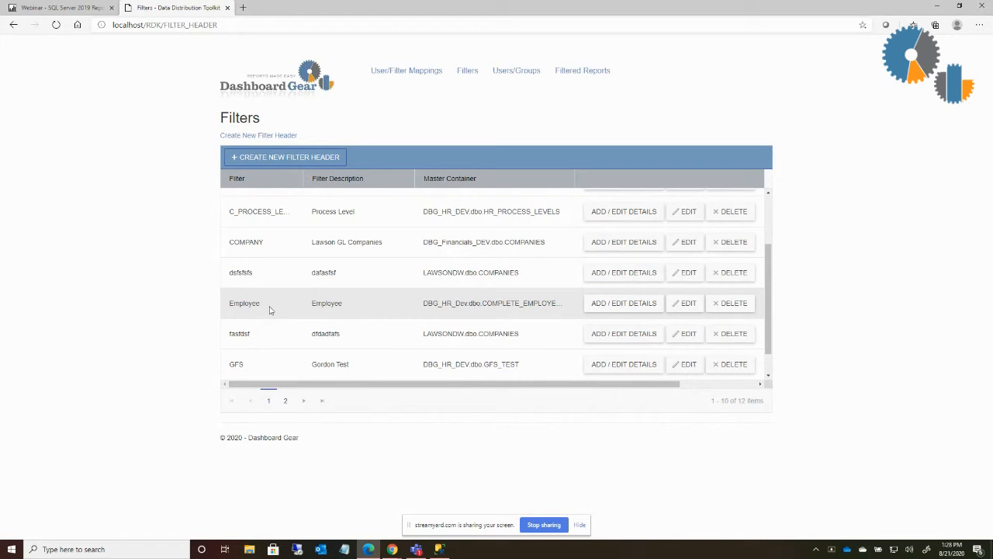
pyautogui.click(690, 306)
pyautogui.click(672, 305)
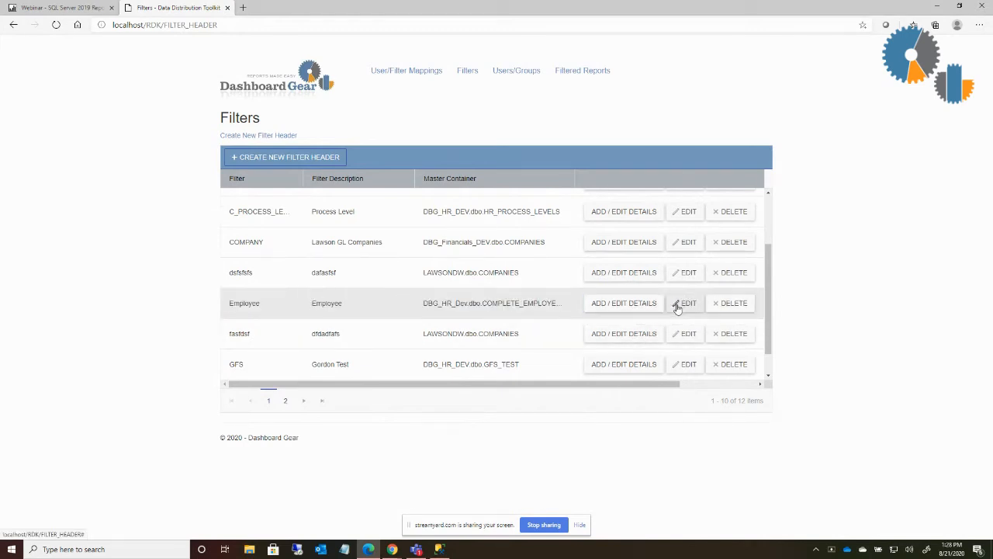
pyautogui.click(636, 305)
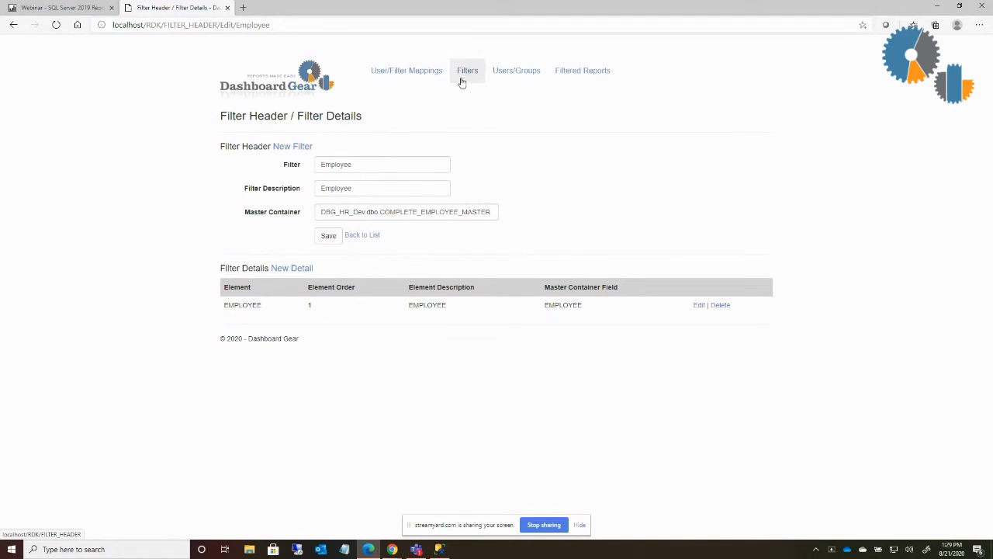
# Show the user/filter mapping of the RBSURFACEBOOK2 user account for the Employee filter
pyautogui.click(411, 71)
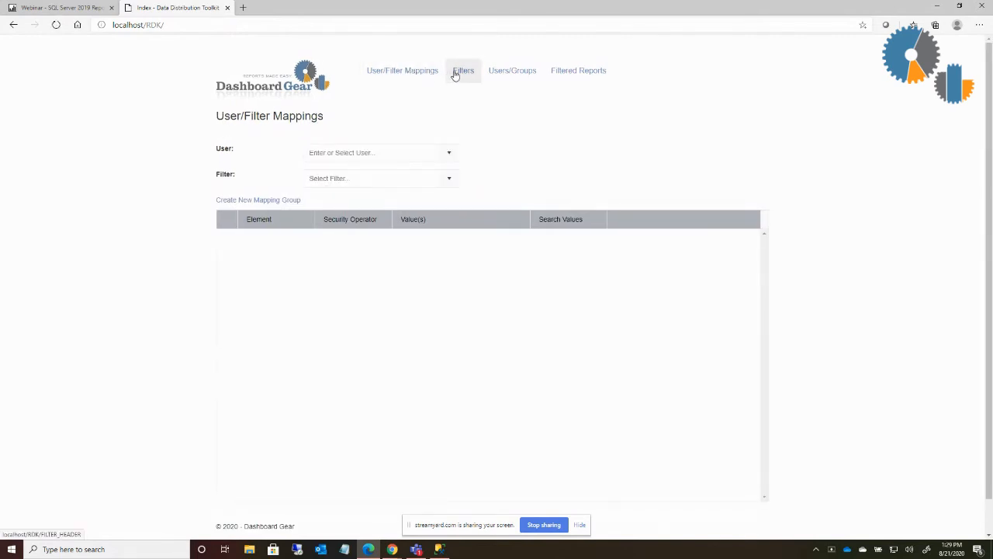
pyautogui.click(451, 159)
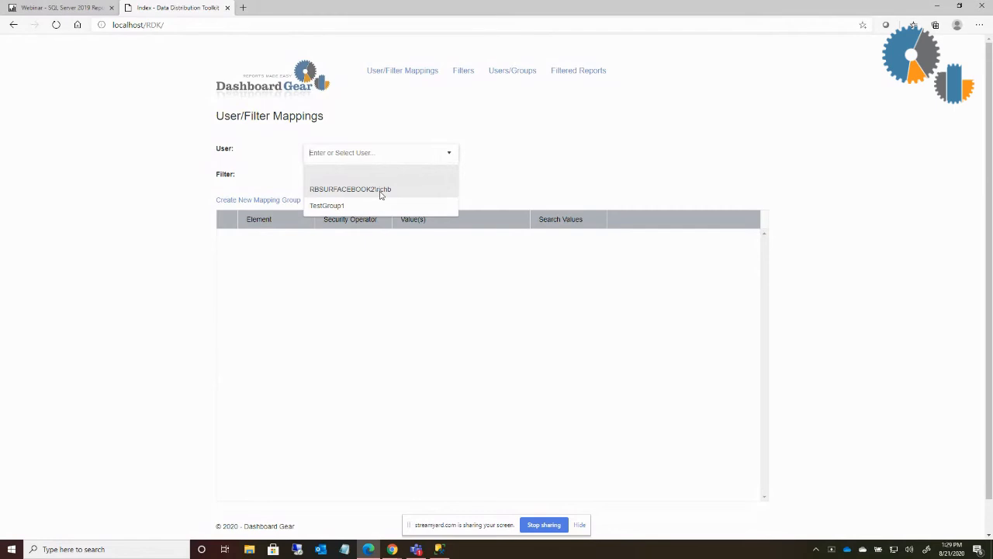
pyautogui.click(380, 194)
pyautogui.click(455, 182)
pyautogui.moveTo(456, 221); pyautogui.dragTo(405, 253)
pyautogui.click(375, 247)
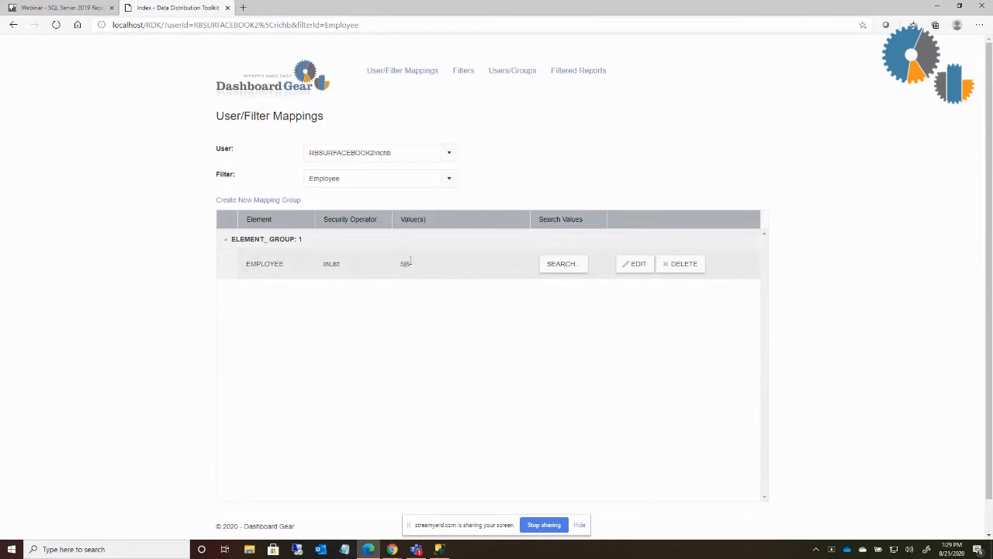
# Set the EMPLOYEE element's InList values to 100|101 in the mapping and save the row
pyautogui.click(646, 264)
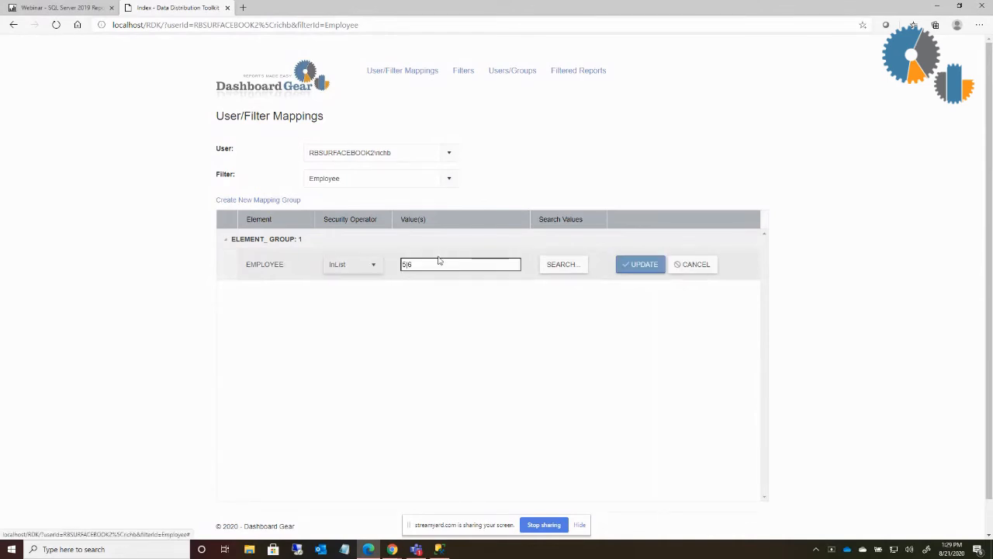
pyautogui.tripleClick(427, 264)
pyautogui.write('10')
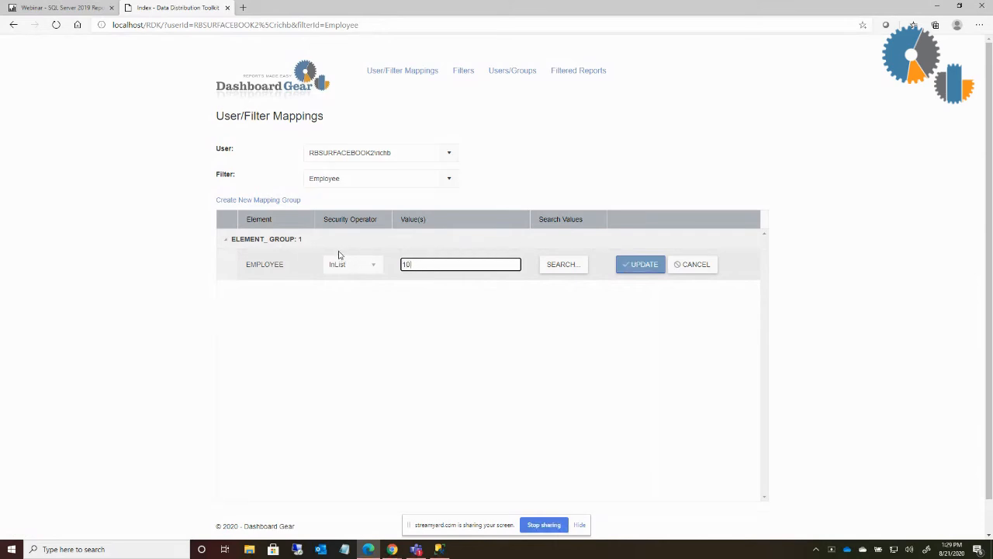
pyautogui.write('0|101')
pyautogui.click(641, 267)
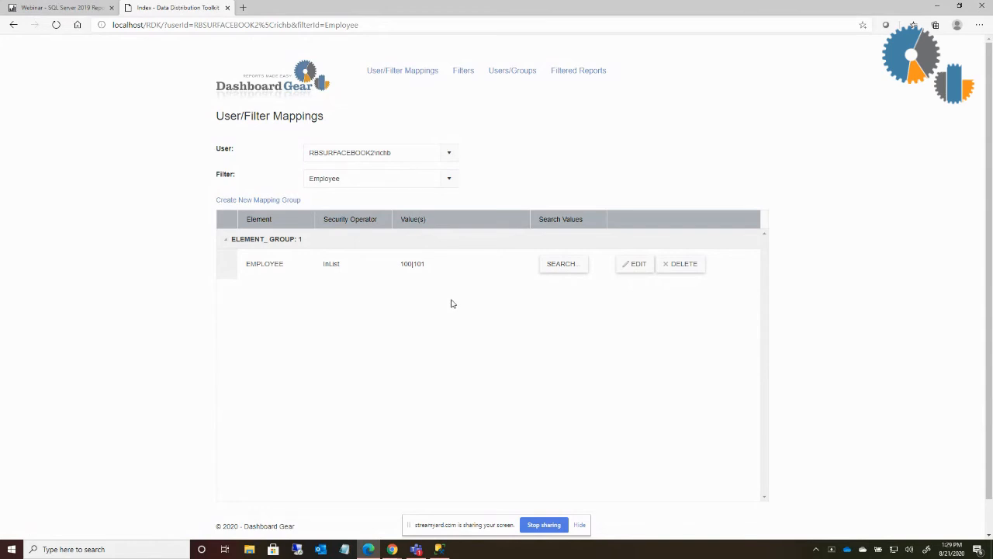
# Start adding a filter to the EmployeeList3 report in the Webinar folder and accept changing its report definition
pyautogui.click(561, 75)
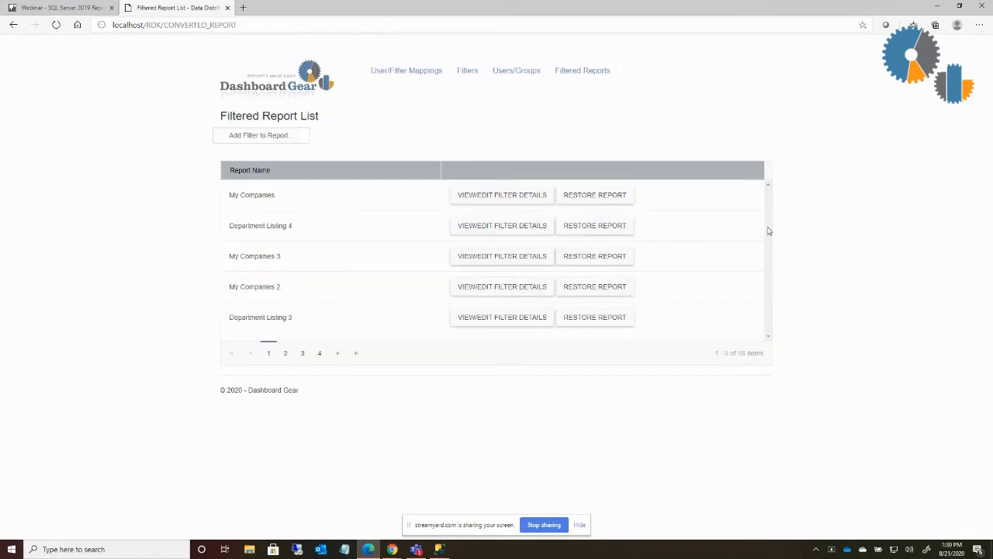
pyautogui.click(234, 136)
pyautogui.click(216, 161)
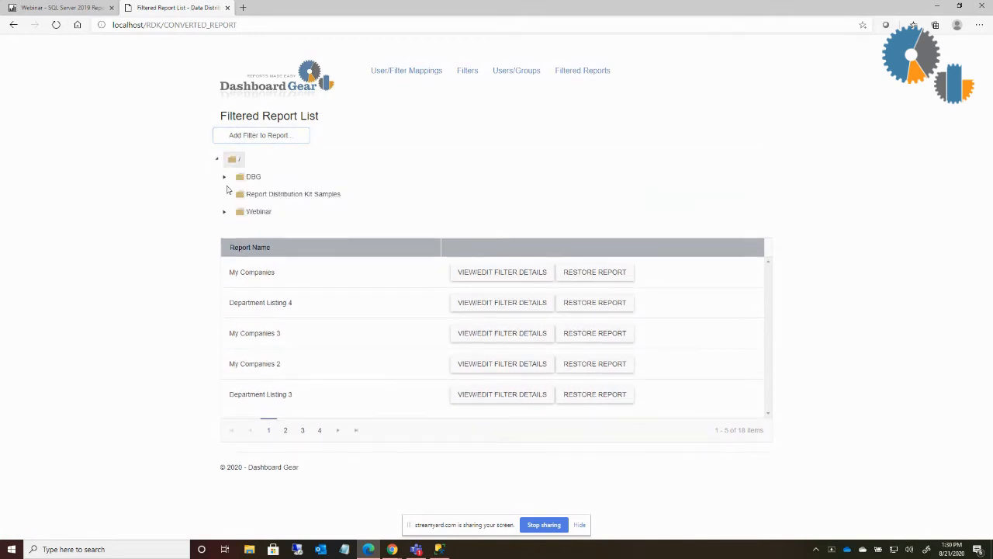
pyautogui.click(225, 213)
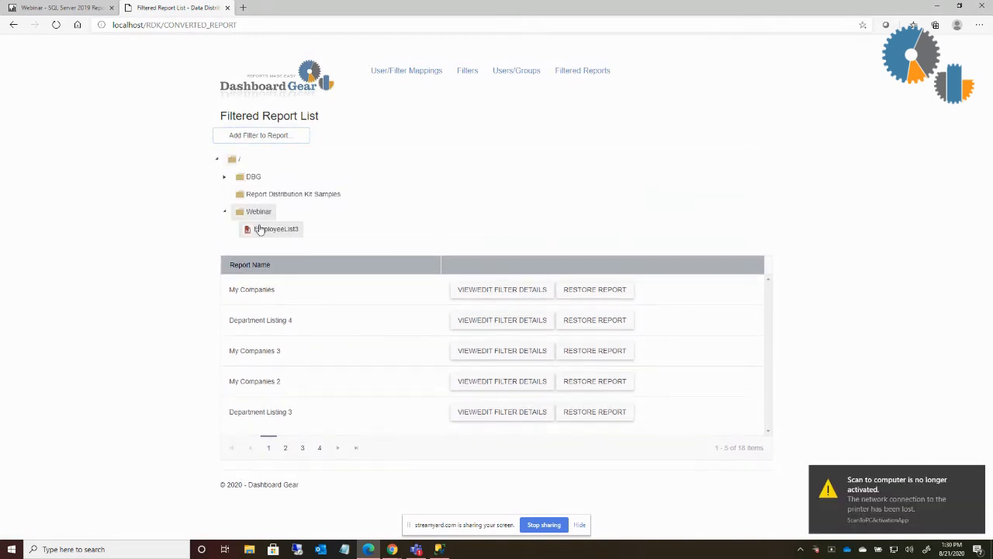
pyautogui.click(262, 230)
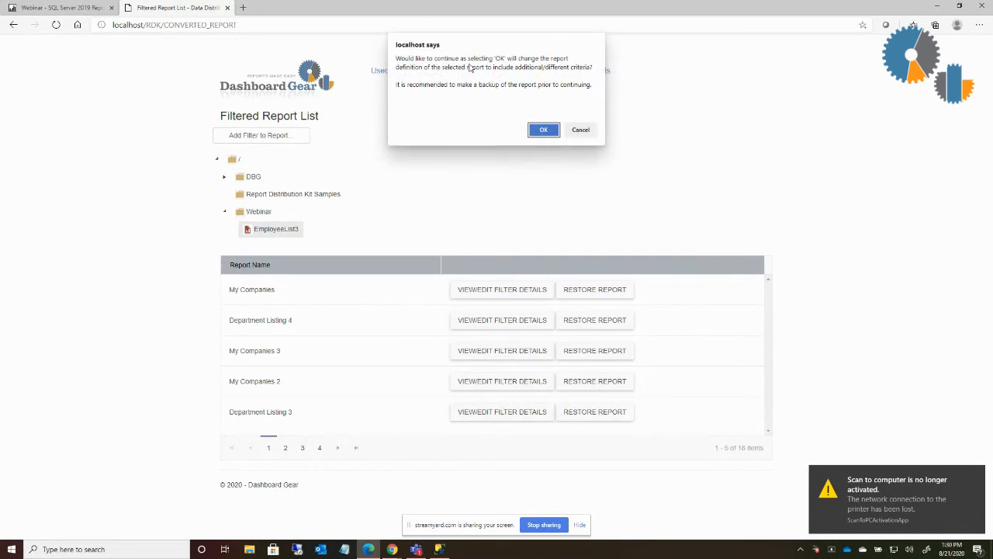
pyautogui.click(973, 479)
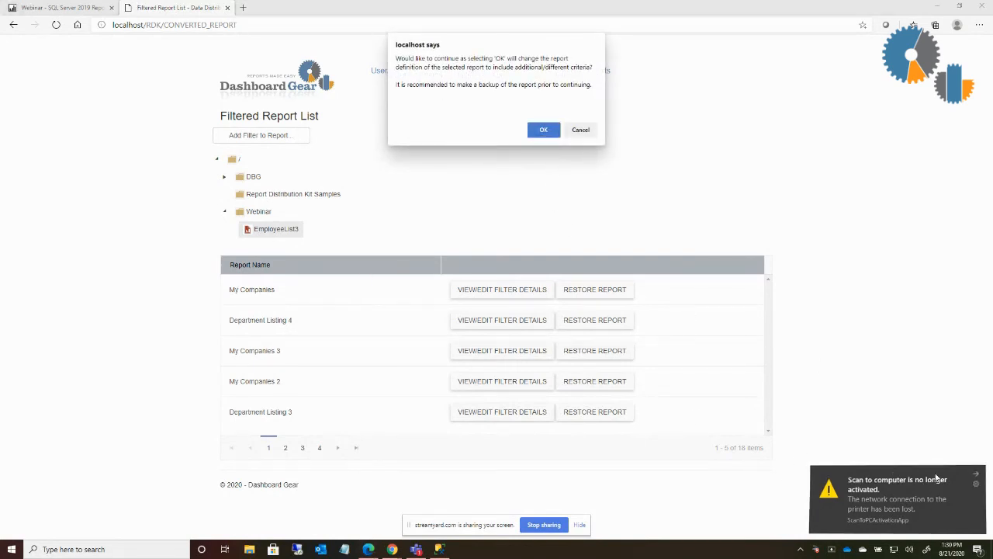
pyautogui.click(695, 262)
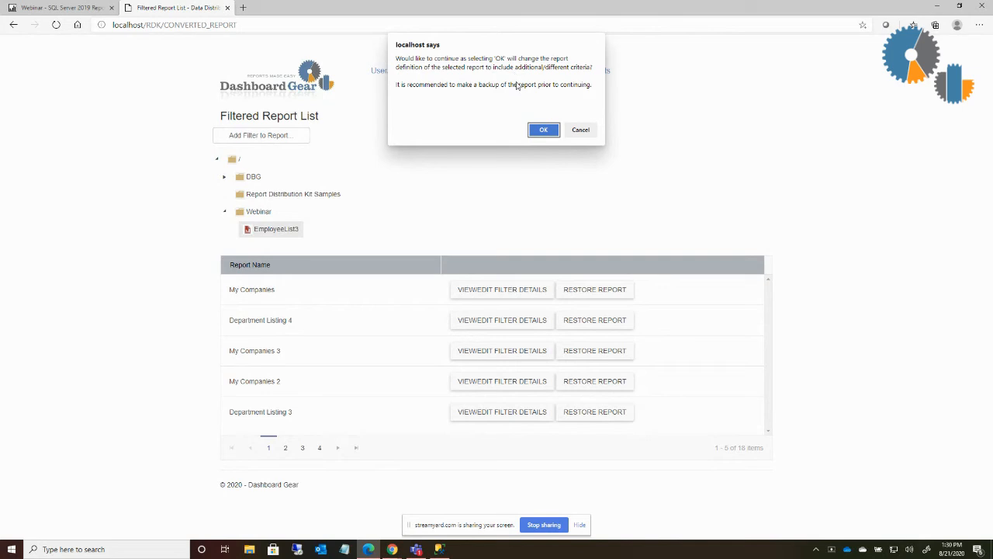
pyautogui.click(547, 132)
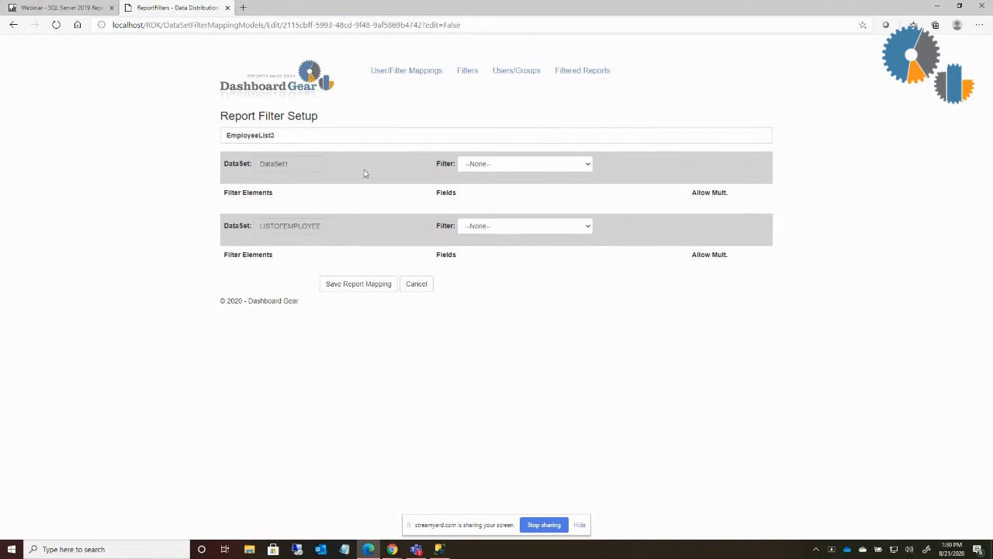
# Apply the Employee filter to the LISTOFEMPLOYEE dataset, map its element to the EMPLOYEE field, allow multiple values and save the report mapping
pyautogui.click(590, 229)
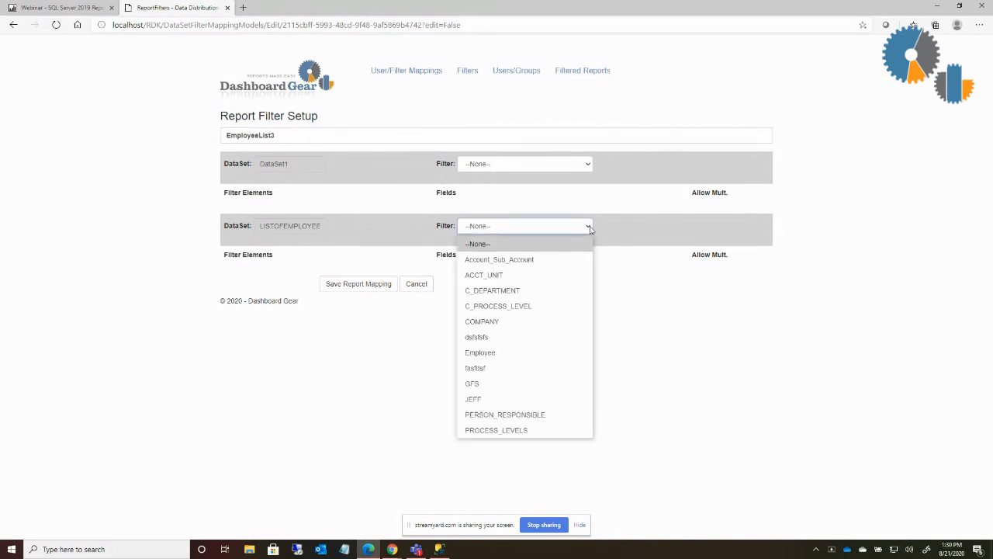
pyautogui.click(496, 352)
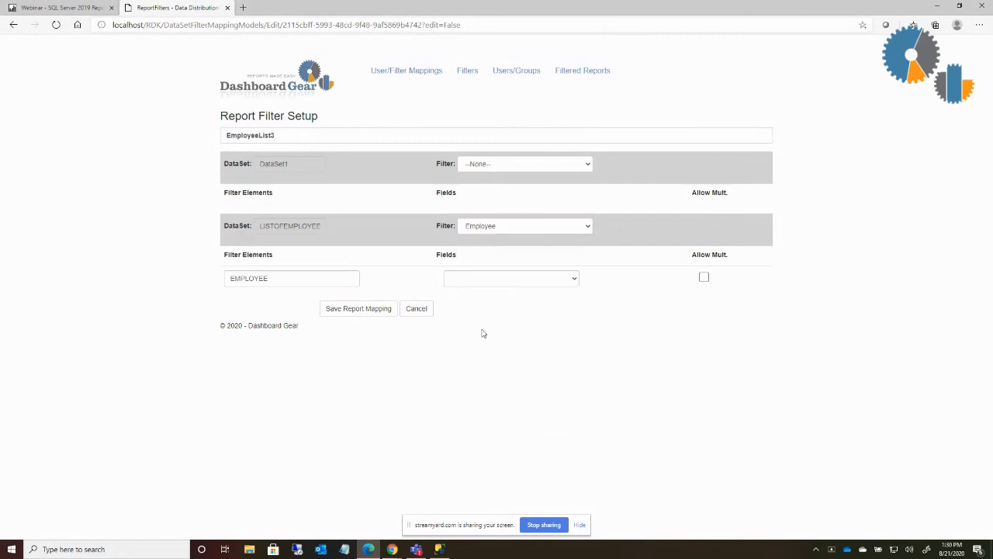
pyautogui.click(554, 281)
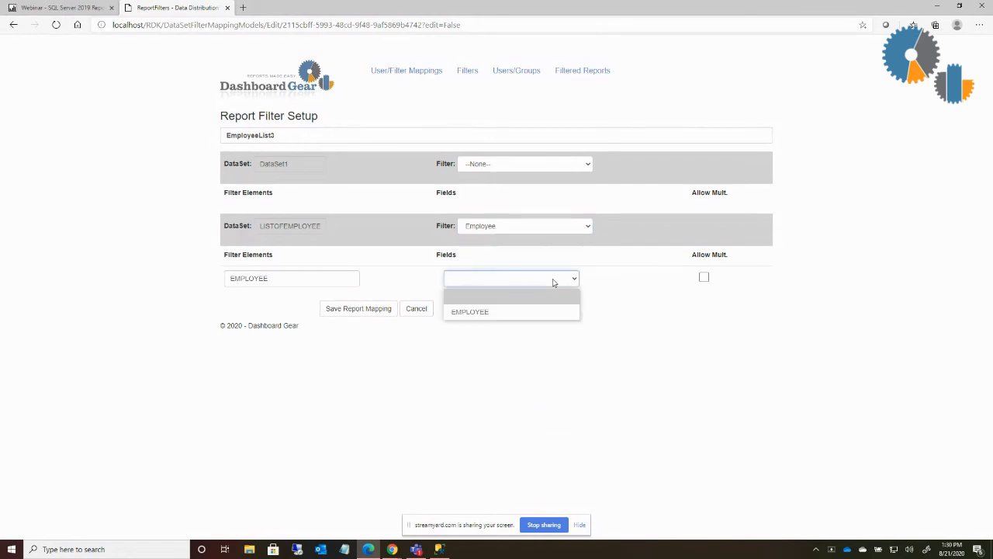
pyautogui.click(505, 312)
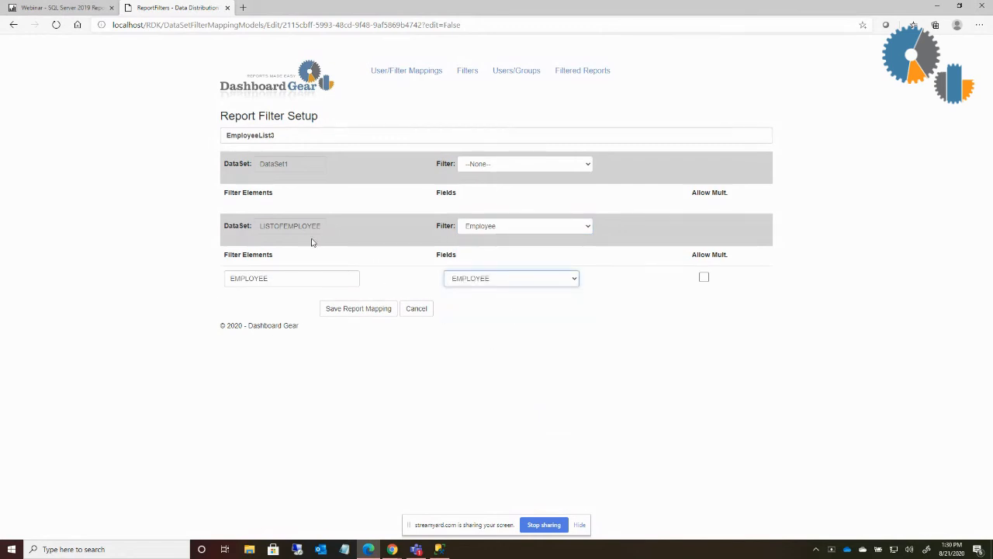
pyautogui.click(703, 277)
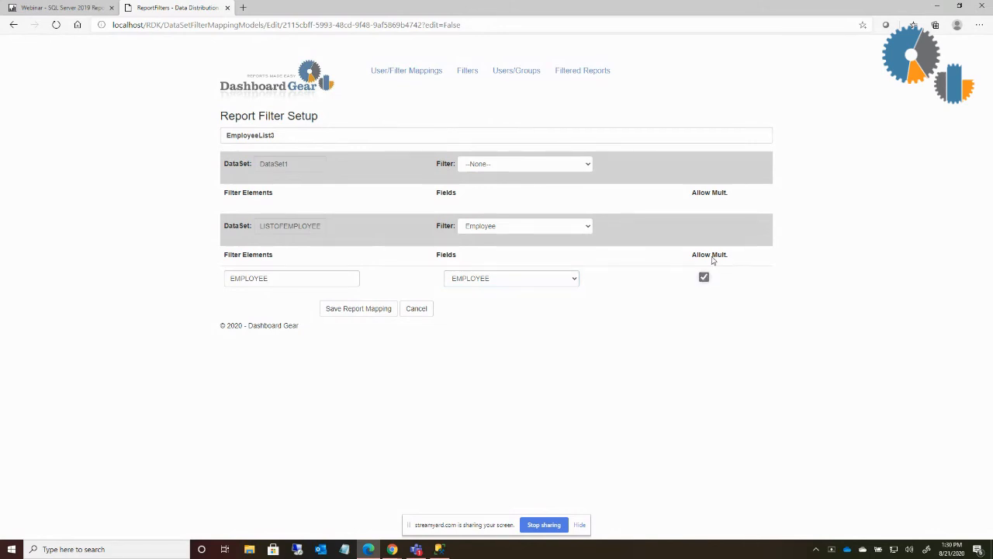
pyautogui.click(386, 312)
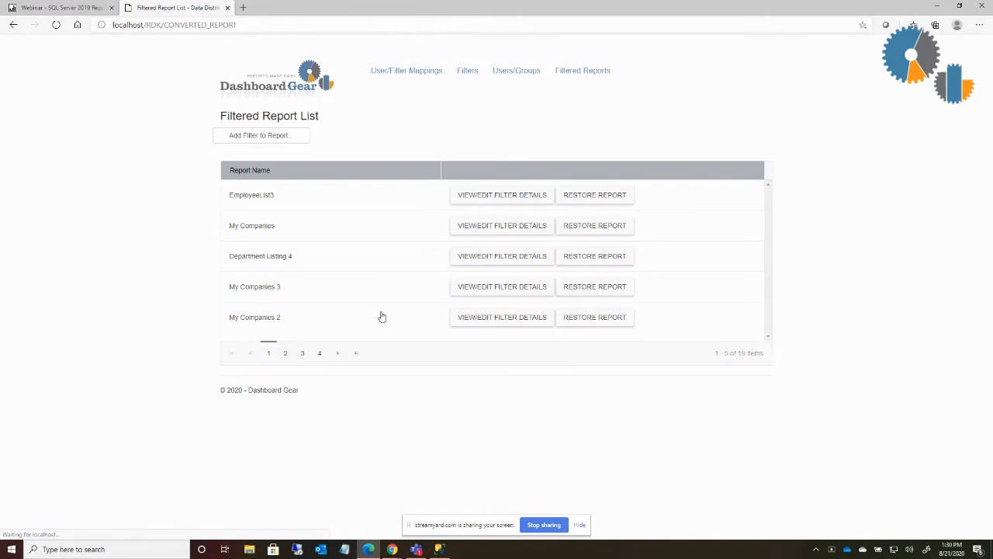
# Switch to SQL Server Reporting Services and run the EmployeeList3 report from the Webinar folder
pyautogui.moveTo(238, 195)
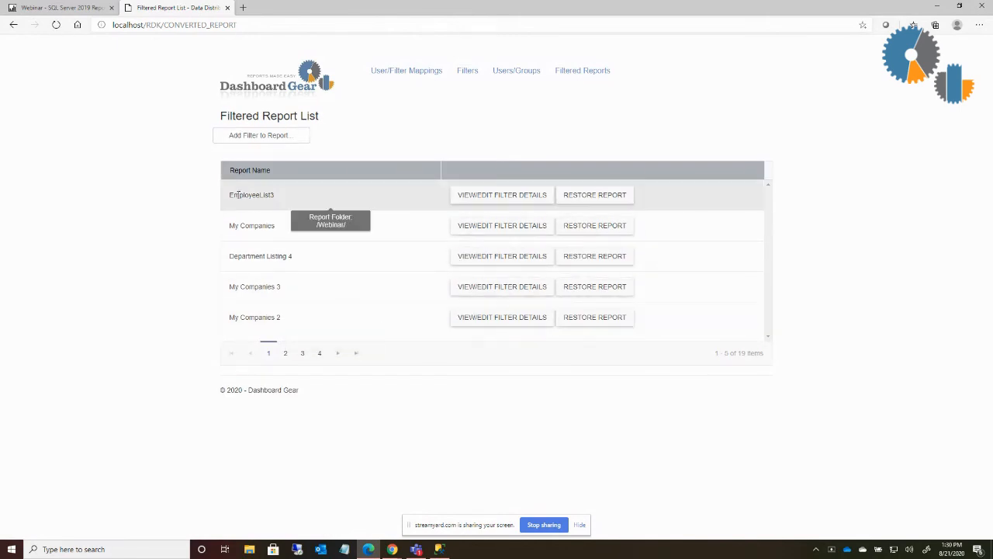
pyautogui.click(82, 11)
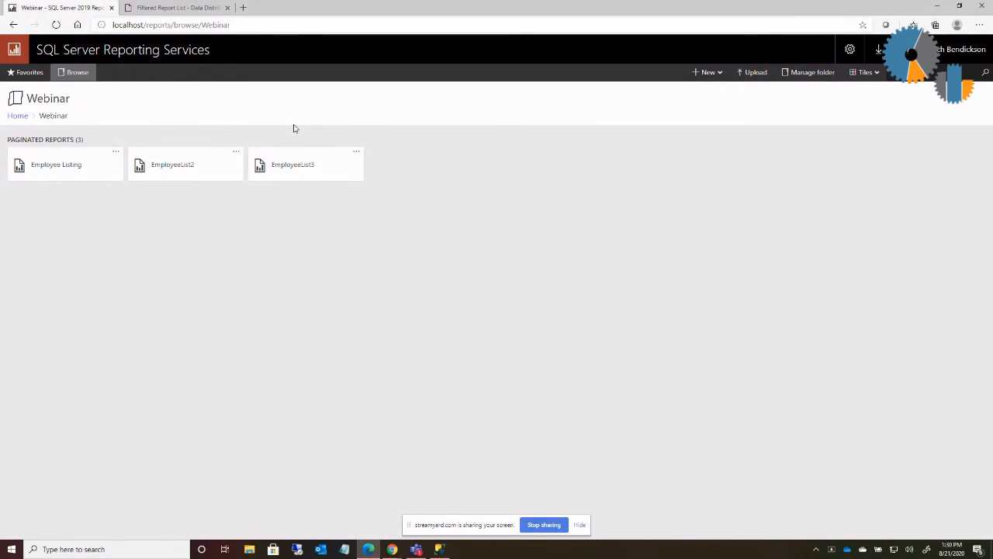
pyautogui.click(292, 168)
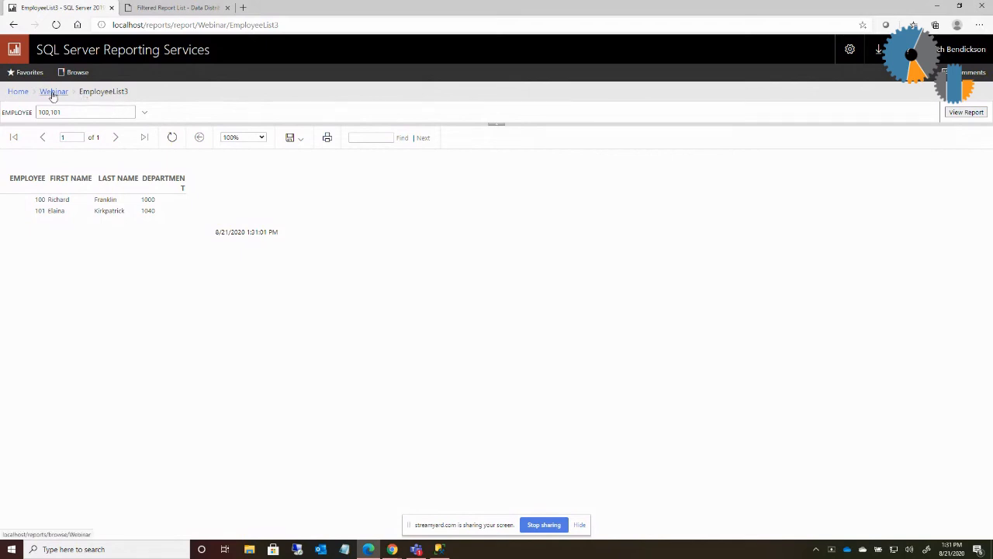
# Run the Company Listing report from the Report Distribution Kit Samples folder
pyautogui.click(19, 92)
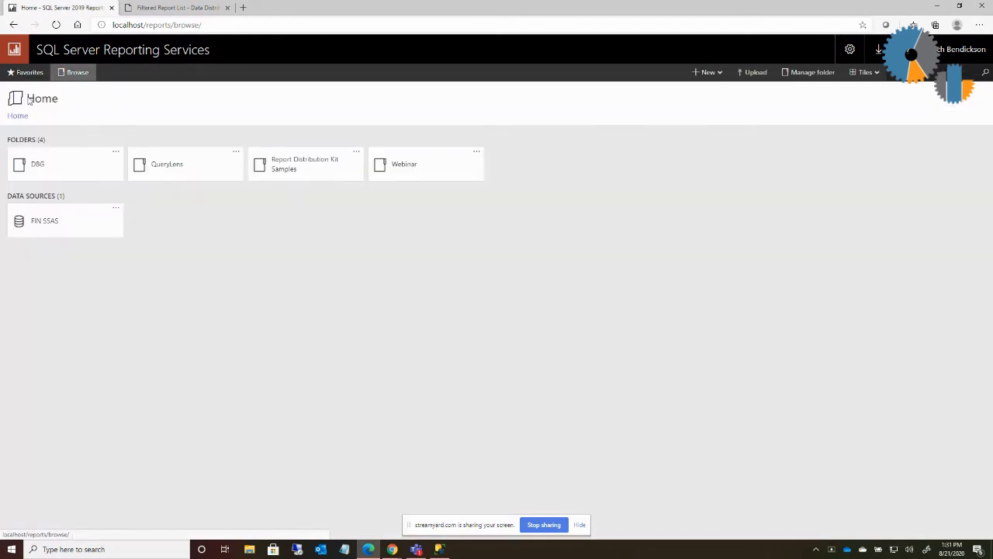
pyautogui.click(263, 168)
pyautogui.click(177, 172)
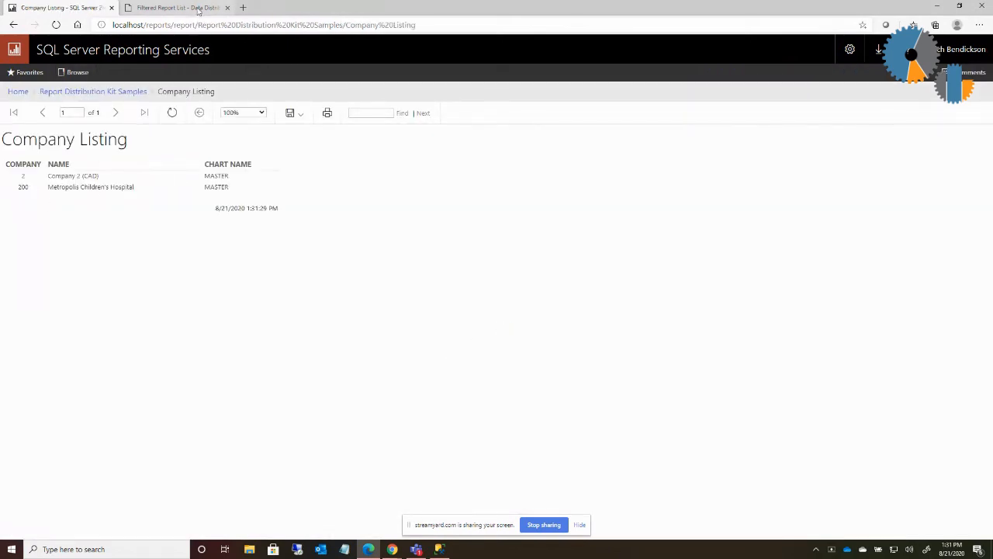
# Switch to the Data Distribution Toolkit and show the RBSURFACEBOOK2 user account's user/filter mapping for the COMPANY filter
pyautogui.click(178, 8)
pyautogui.click(419, 70)
pyautogui.click(449, 153)
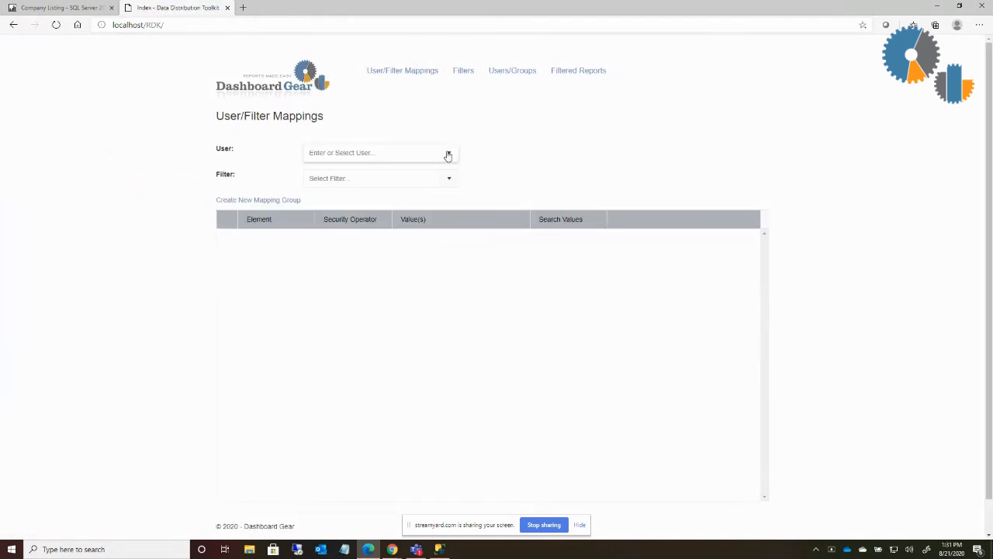
pyautogui.click(382, 191)
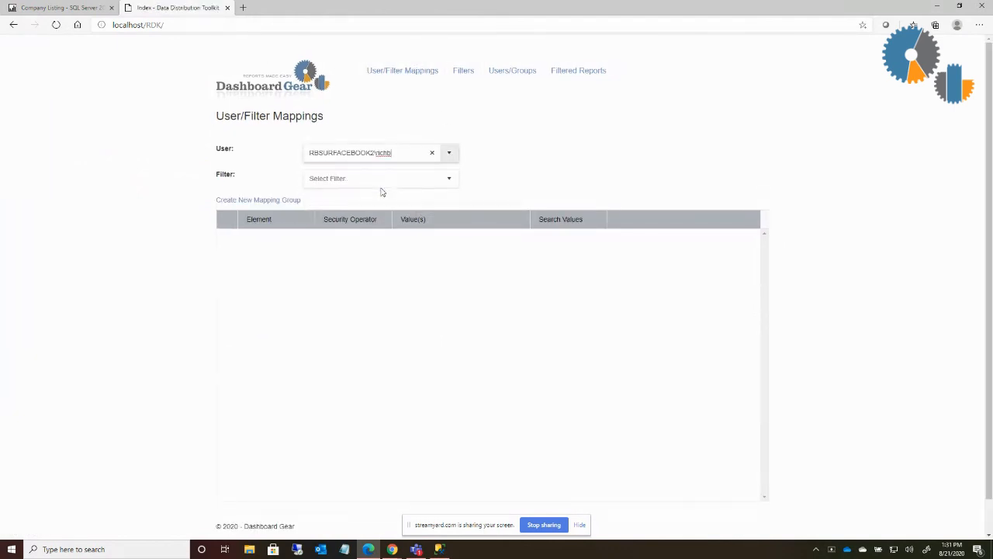
pyautogui.click(456, 182)
pyautogui.click(361, 263)
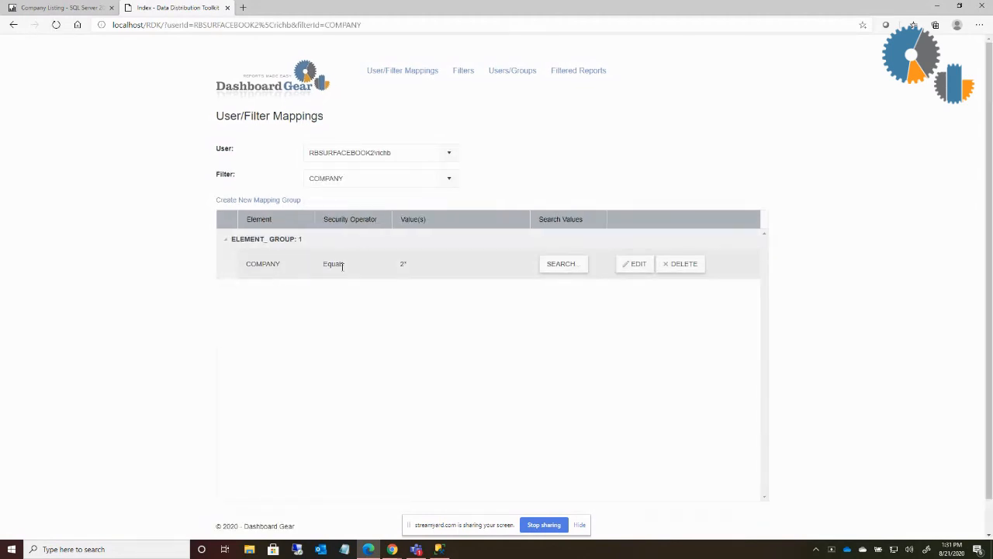
# Set the COMPANY element's Equals value to 1* in the mapping and save the row
pyautogui.click(637, 265)
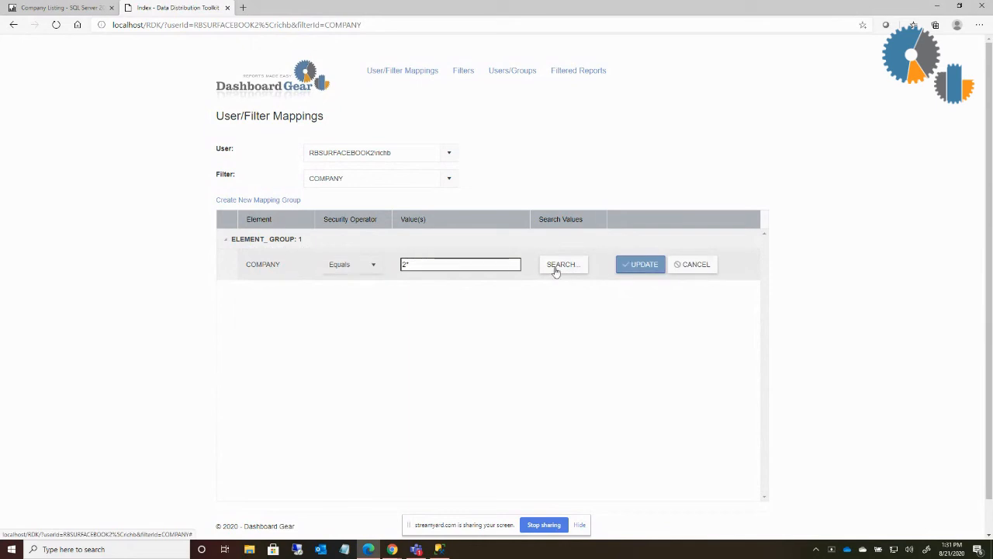
pyautogui.doubleClick(404, 264)
pyautogui.write('1')
pyautogui.click(635, 266)
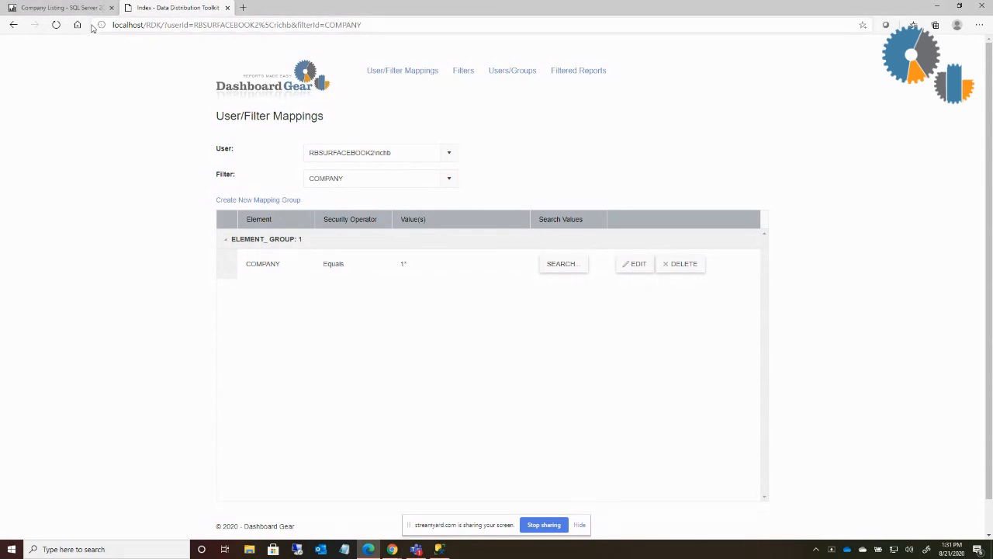
# Switch back to SQL Server Reporting Services and rerun the Company Listing report from its sample folder to check the changed filter
pyautogui.click(58, 8)
pyautogui.click(130, 92)
pyautogui.click(194, 168)
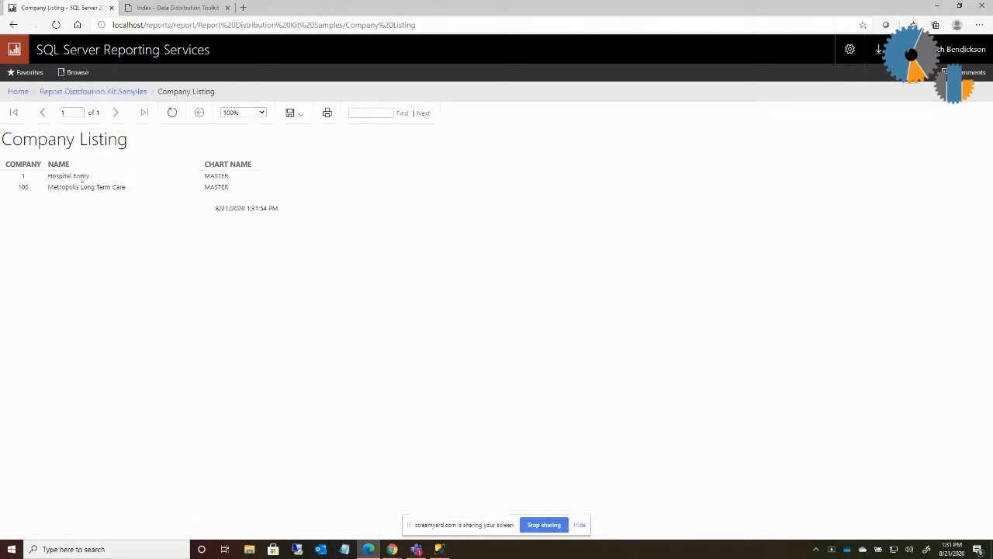